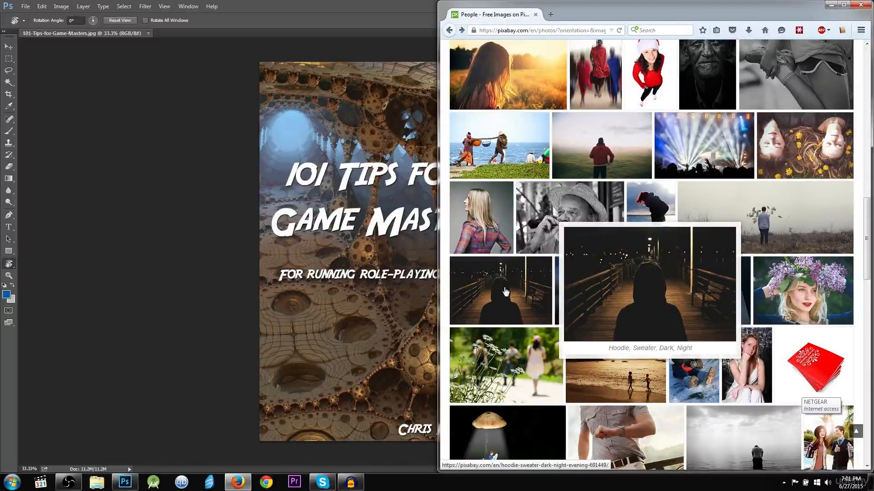
Download Pixabay's hoodie night photo at XL 2508 x 1672 as hoodie-691449.jpg
click(506, 292)
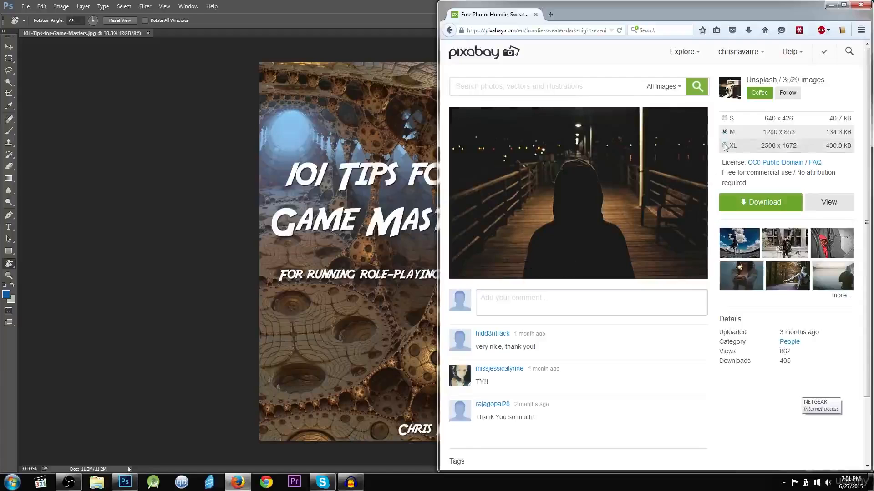
click(725, 146)
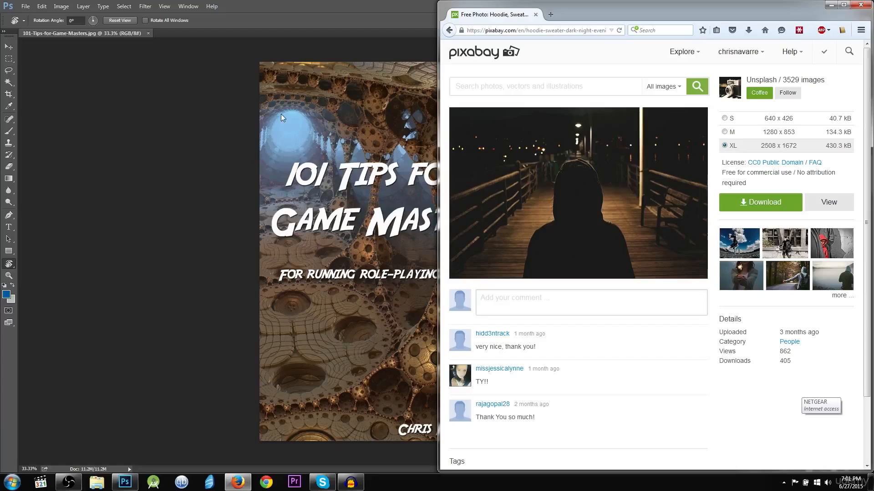
click(389, 146)
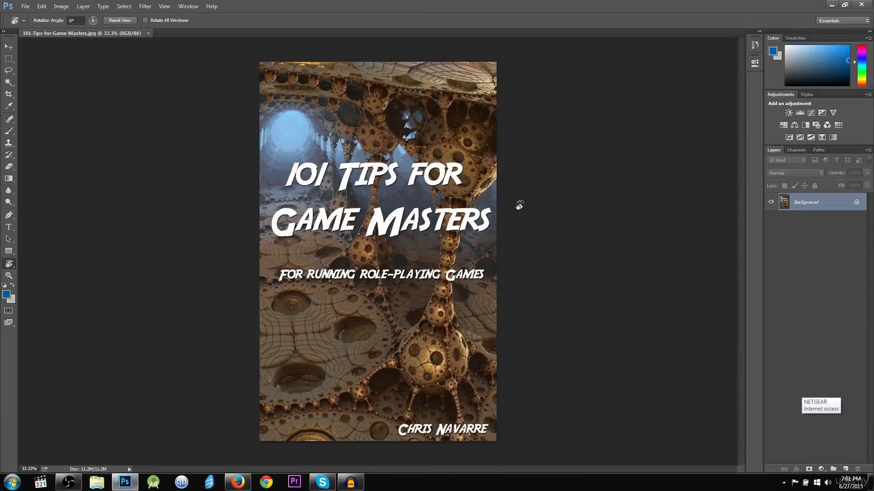
key(alt+Tab)
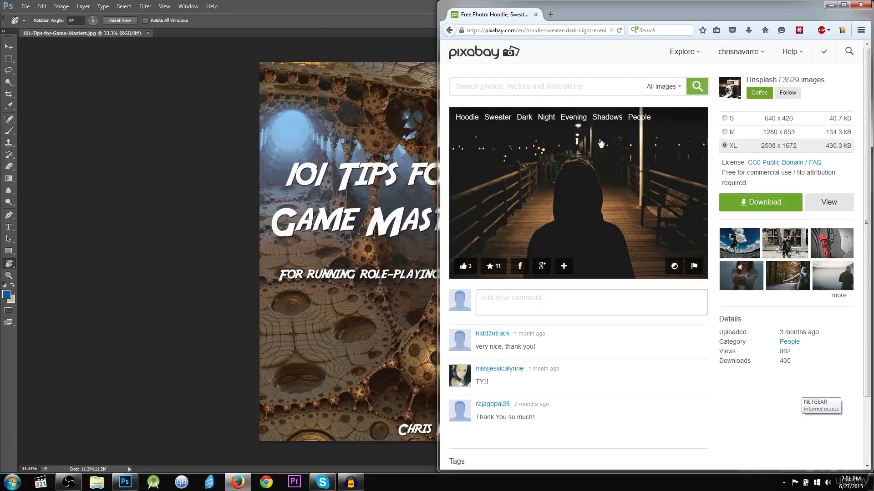
click(759, 202)
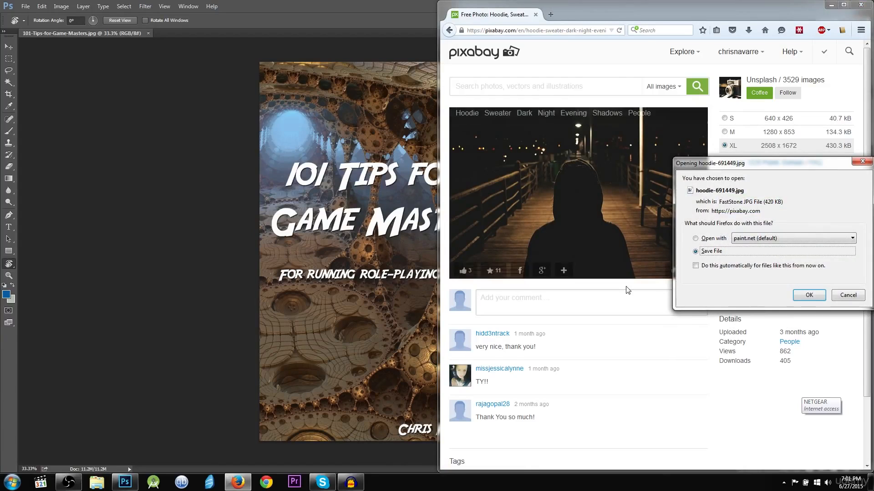
click(809, 295)
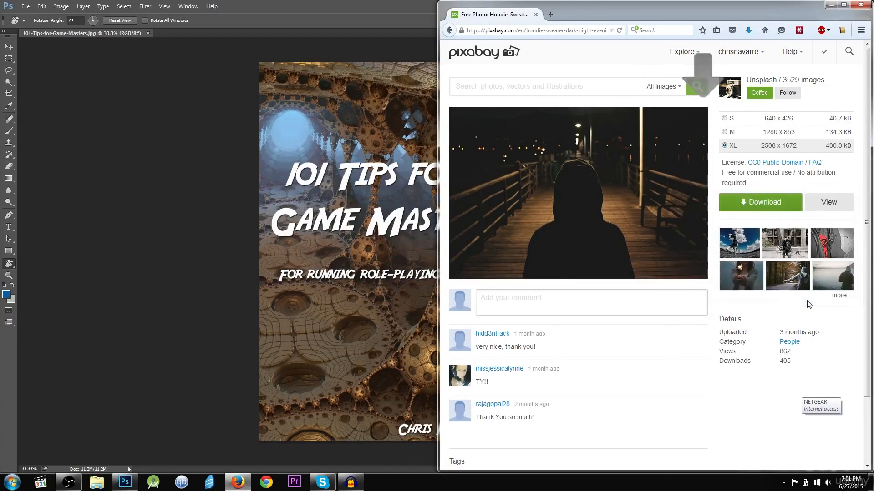
Create a blank white Photoshop document 1563 px wide by 2500 px high at 72 ppi
click(163, 61)
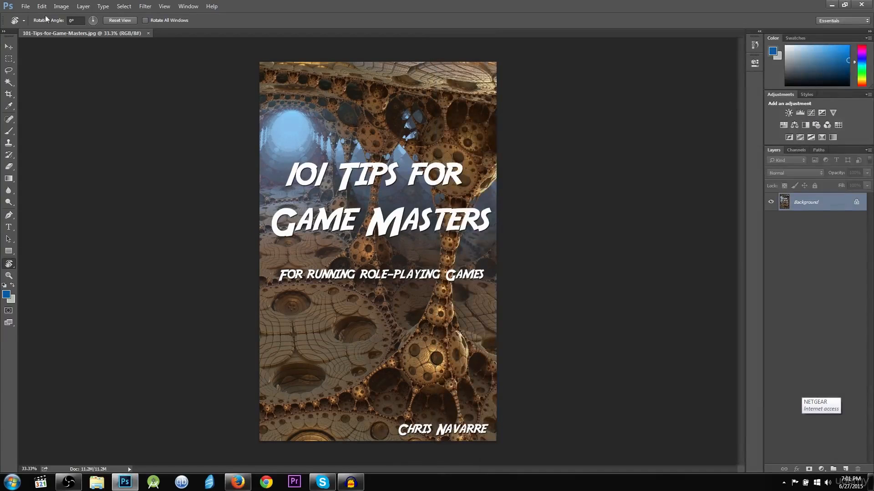
click(26, 6)
click(28, 17)
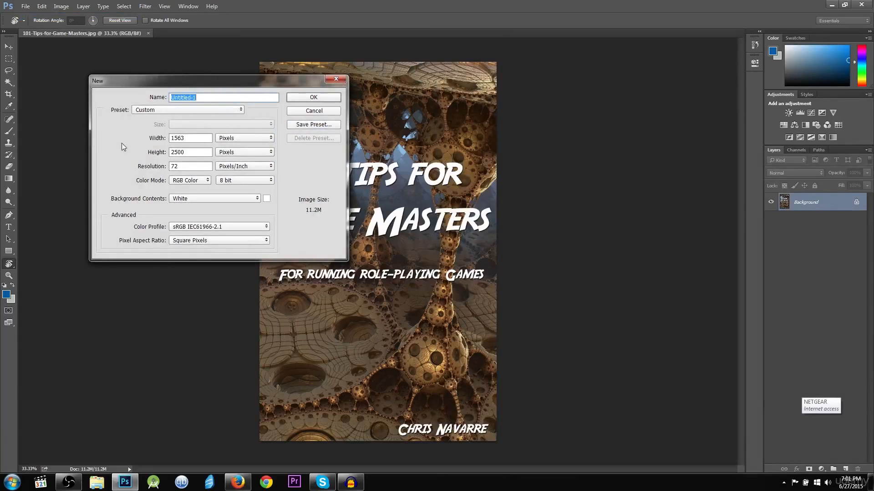
drag(195, 152, 120, 150)
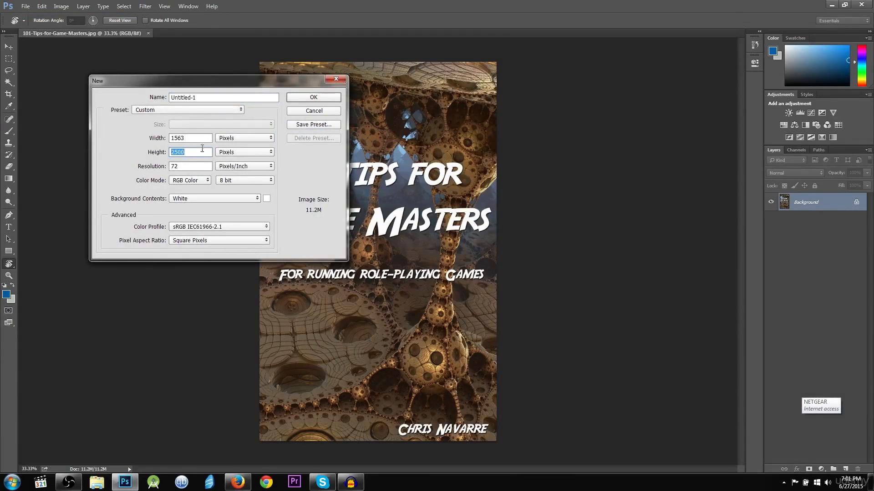
double_click(205, 136)
click(314, 96)
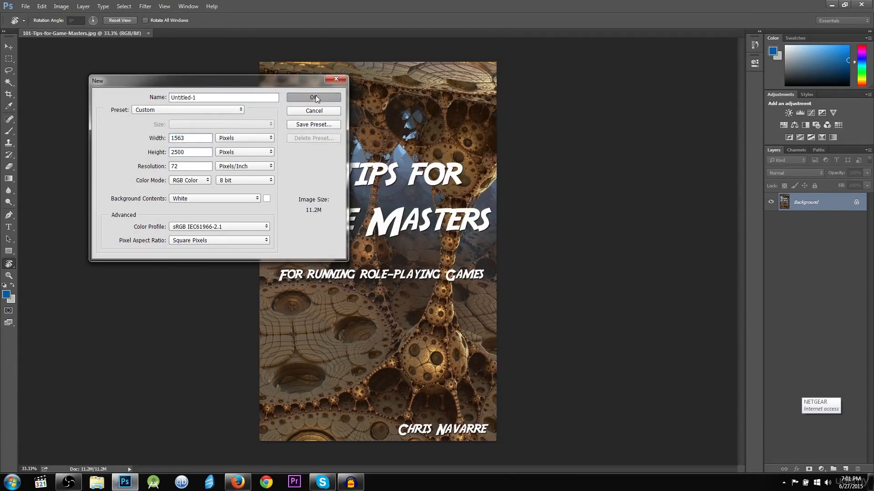
key(alt+Tab)
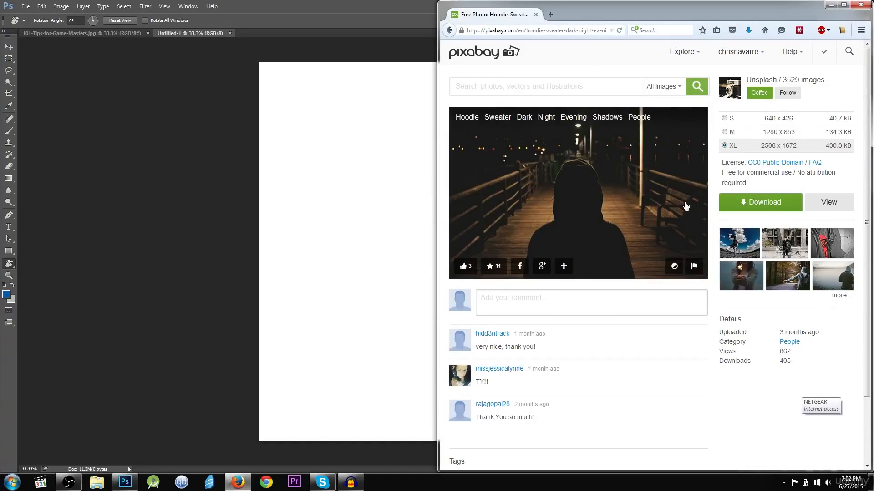
Re-download the hoodie photo, drop it onto the canvas and scale it to about 149%, then cancel
click(744, 204)
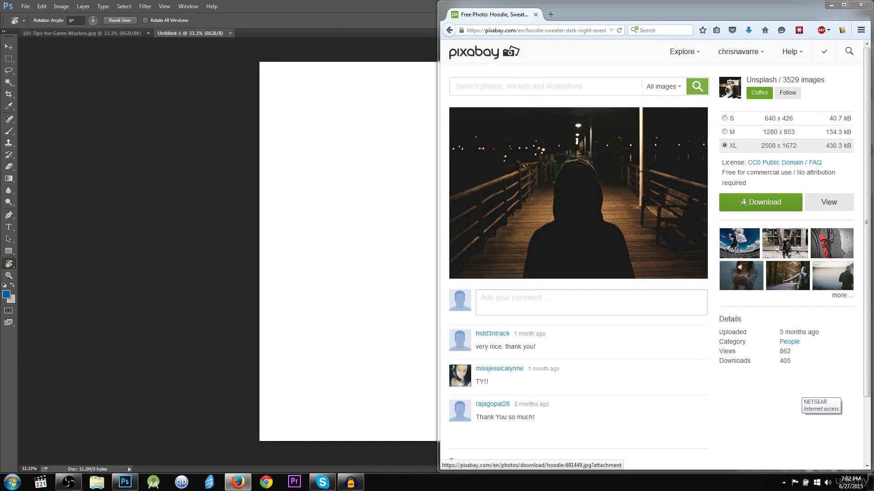
click(808, 296)
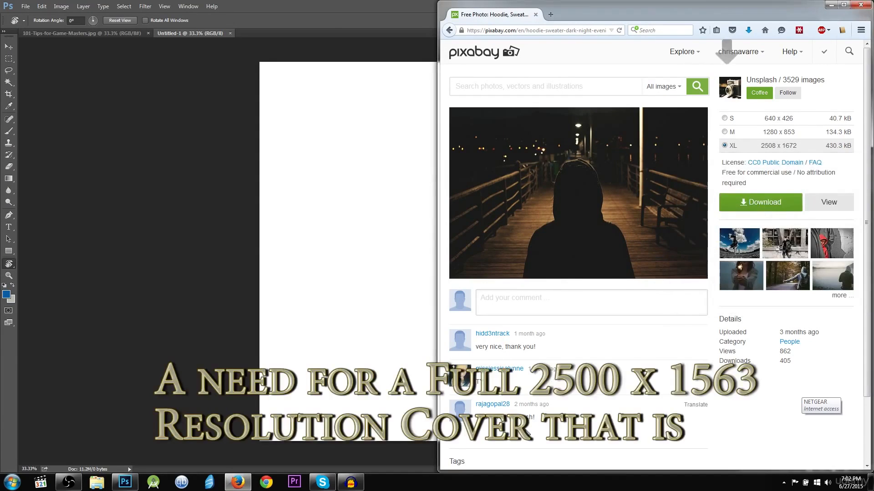
click(747, 28)
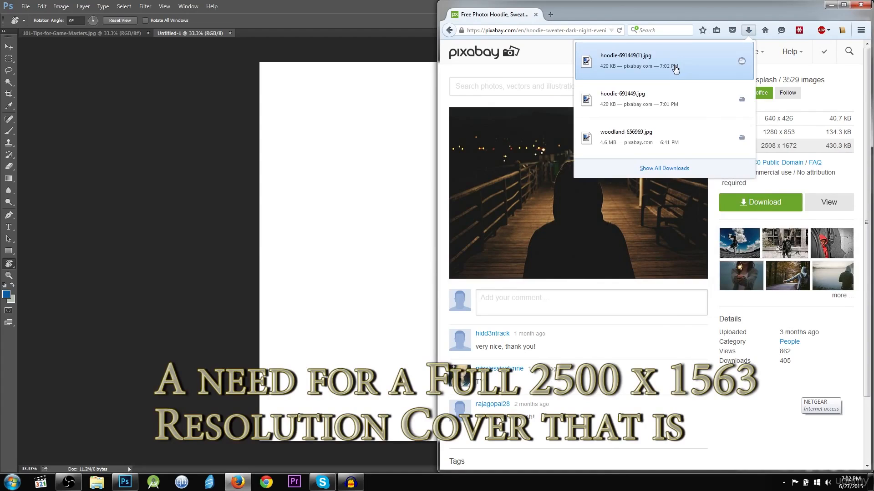
drag(673, 68, 287, 167)
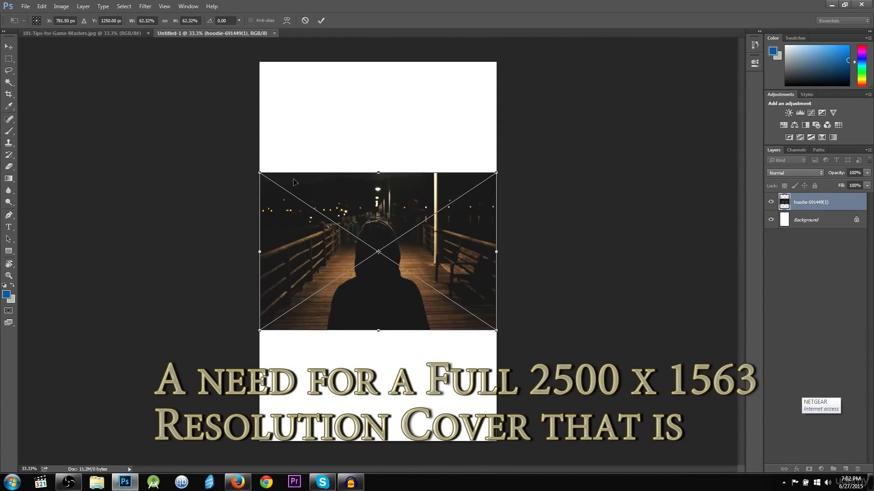
drag(327, 242, 264, 134)
drag(432, 222, 549, 442)
drag(598, 464, 732, 490)
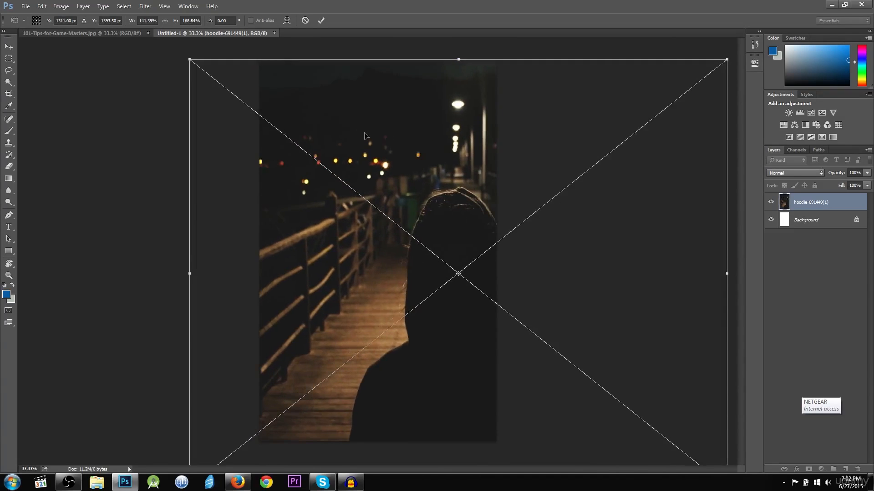
click(305, 20)
Place the downloaded hoodie photo again, move it to the top-left, and scale it to cover the canvas
key(alt+Tab)
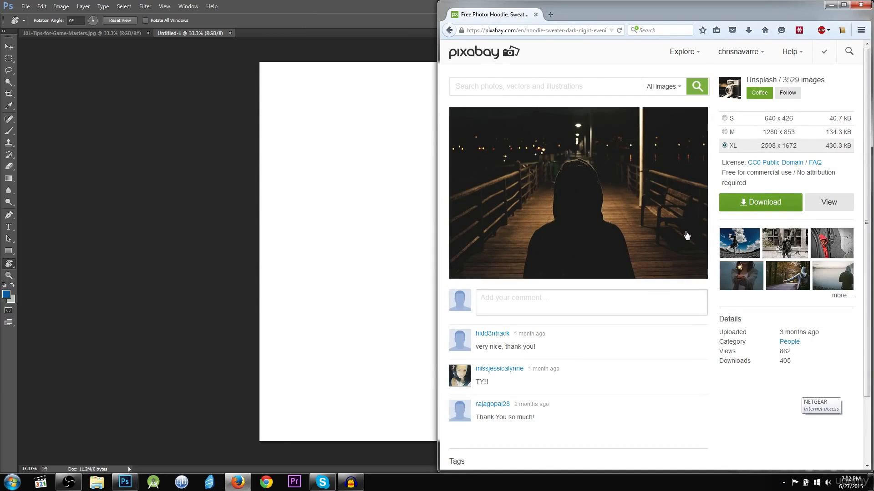
mouse_move(729, 57)
click(749, 30)
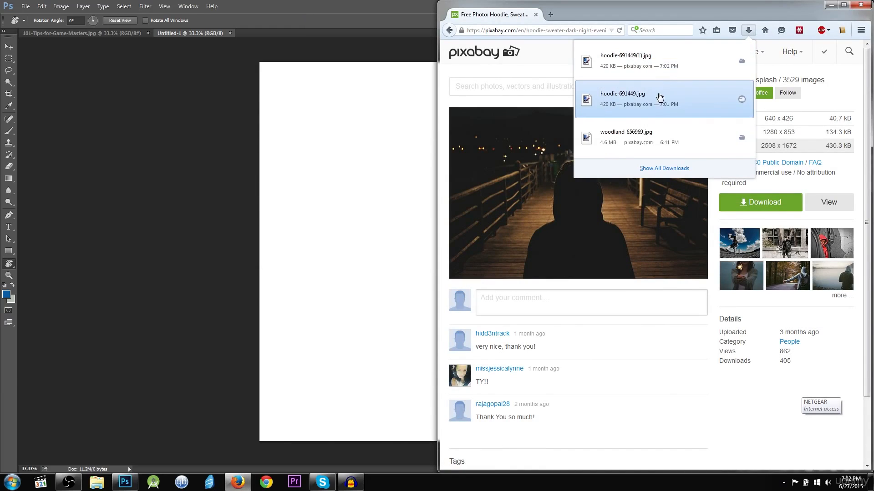
drag(659, 96, 275, 101)
drag(364, 241, 325, 127)
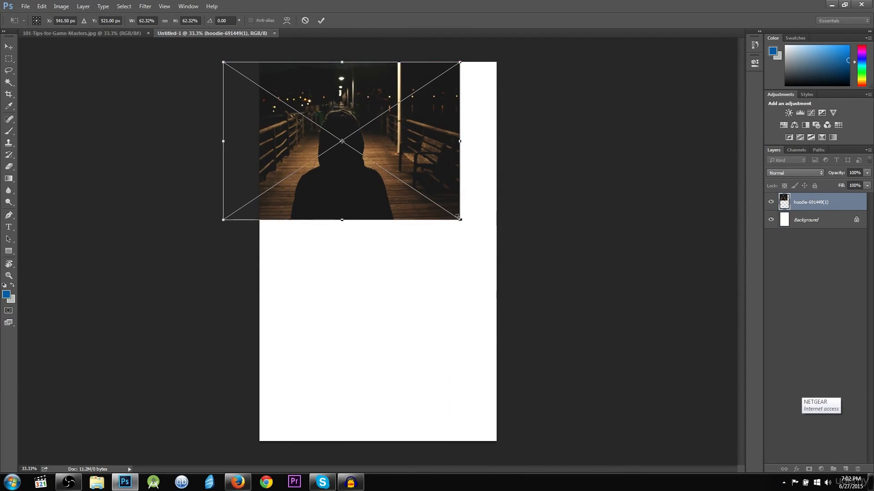
drag(459, 220, 763, 486)
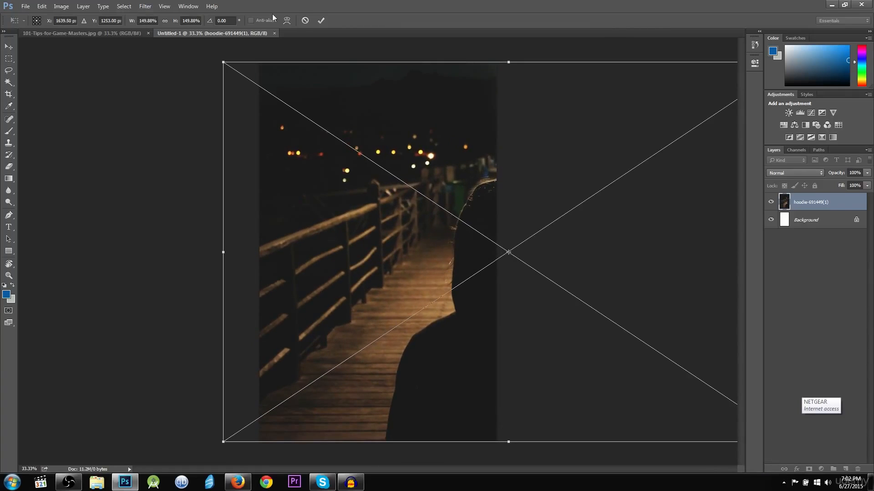
click(321, 22)
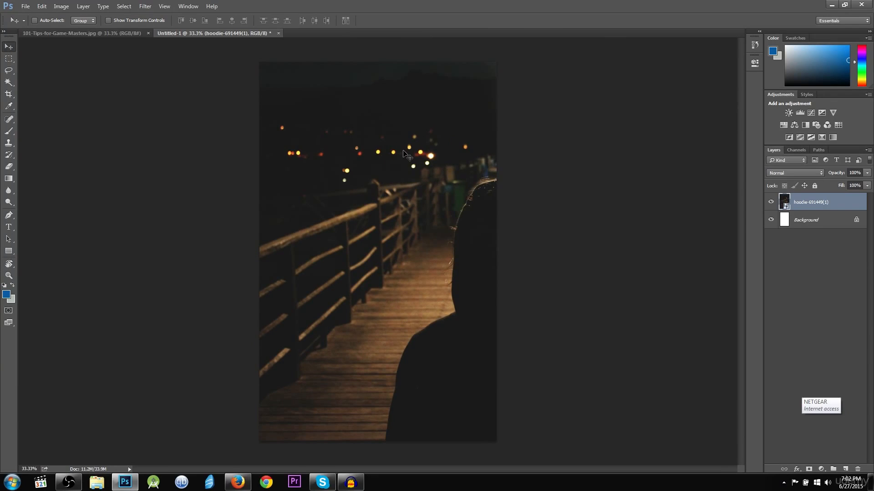
Slide the hoodie layer left and nudge it until the hooded figure is centred on the boardwalk
drag(406, 154, 299, 152)
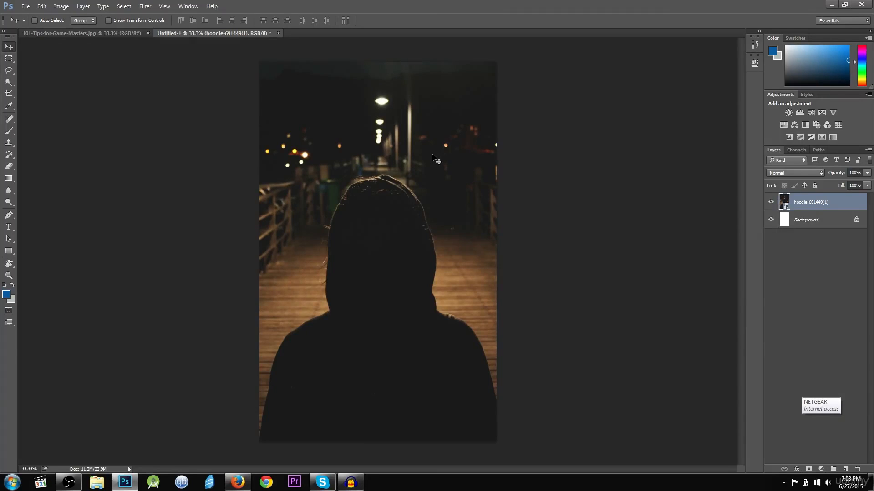
drag(433, 155, 435, 155)
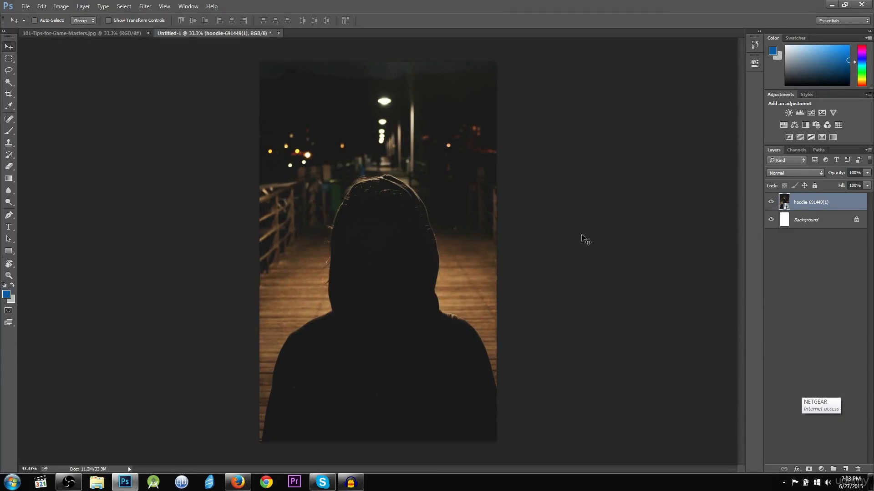
drag(421, 201, 426, 201)
drag(283, 189, 277, 185)
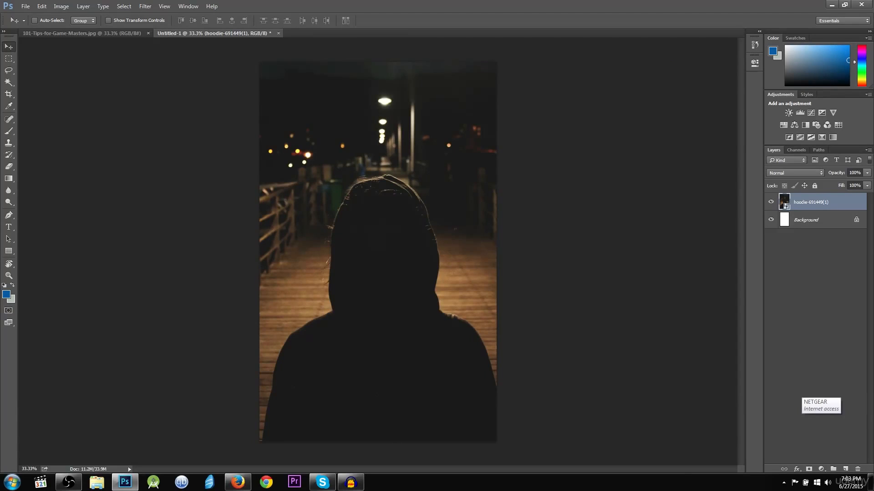
click(10, 228)
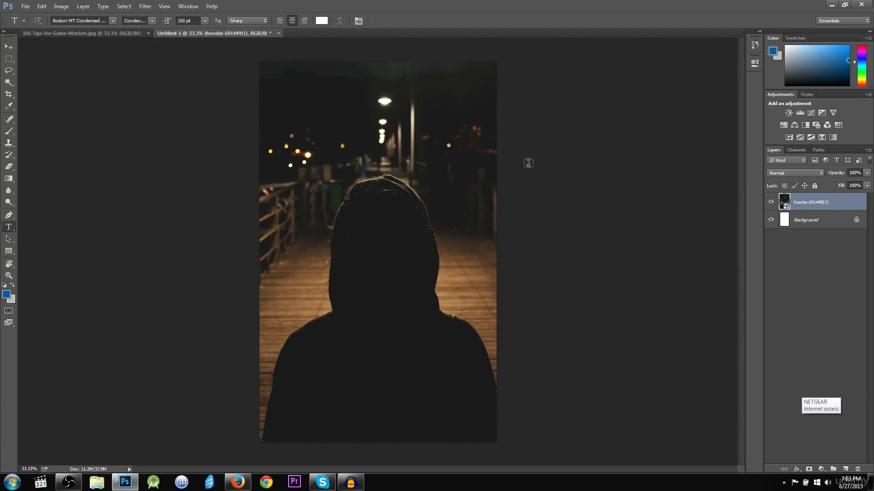
click(8, 46)
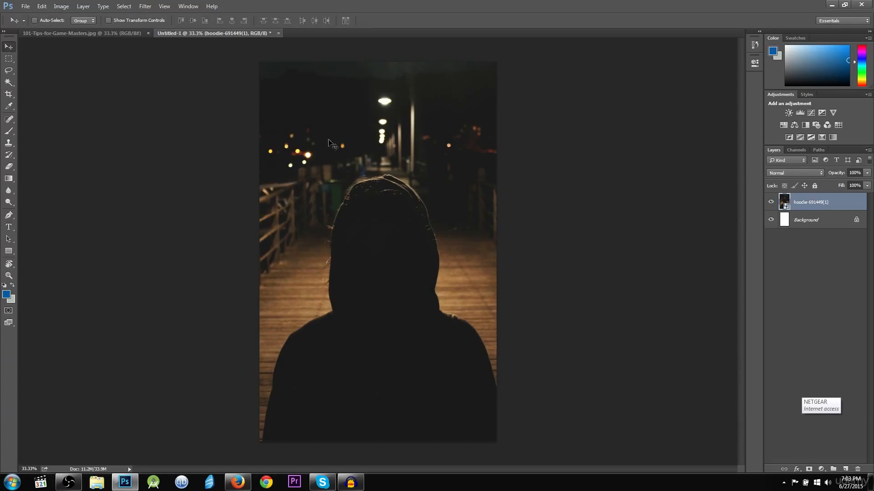
drag(422, 195, 418, 195)
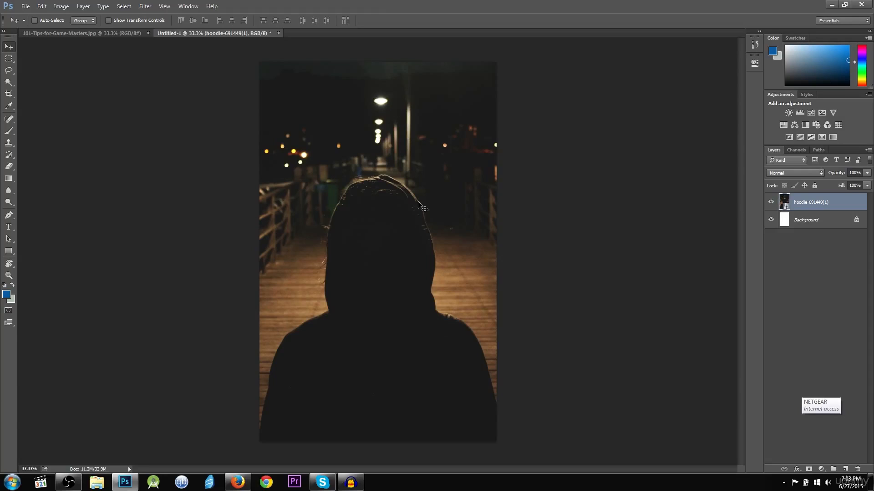
Type the title 'Never Go Out Alone' near the top of the cover and centre it
click(8, 227)
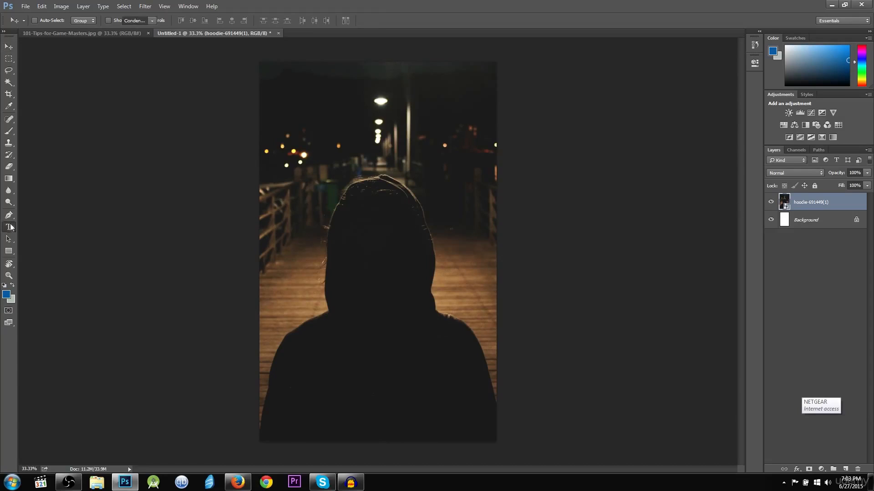
click(285, 113)
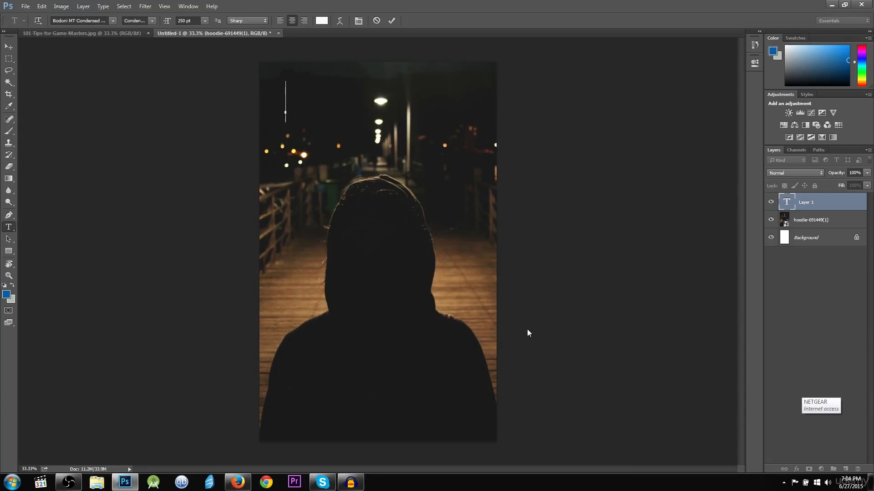
text(Never Go O)
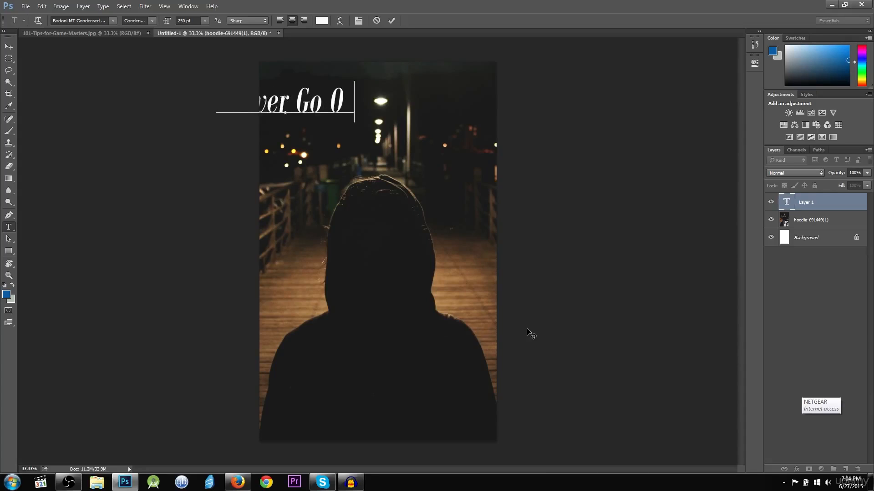
text(ut Alone)
click(9, 46)
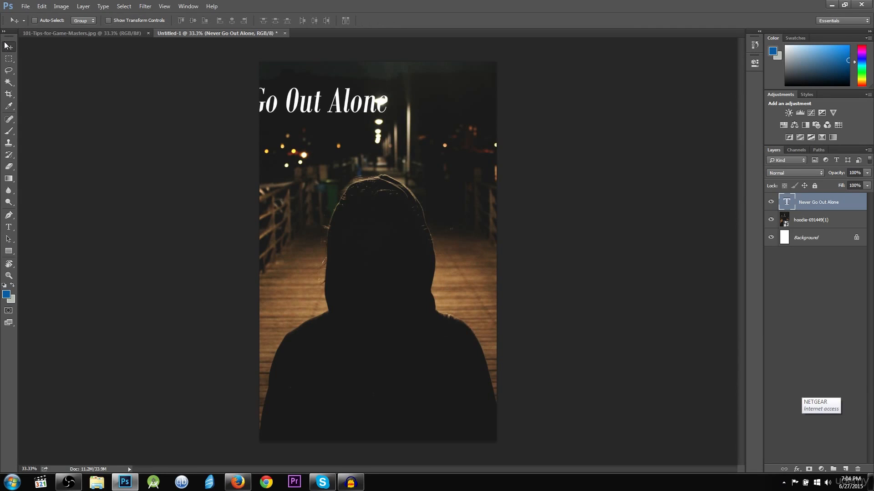
drag(292, 107, 388, 108)
Break the title so 'Alone' sits on its own line below 'Never Go Out'
click(9, 226)
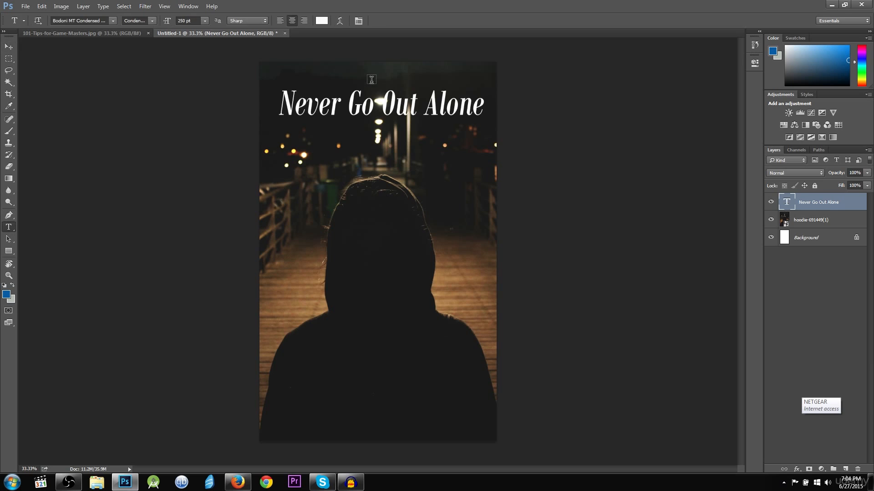
click(366, 102)
click(384, 107)
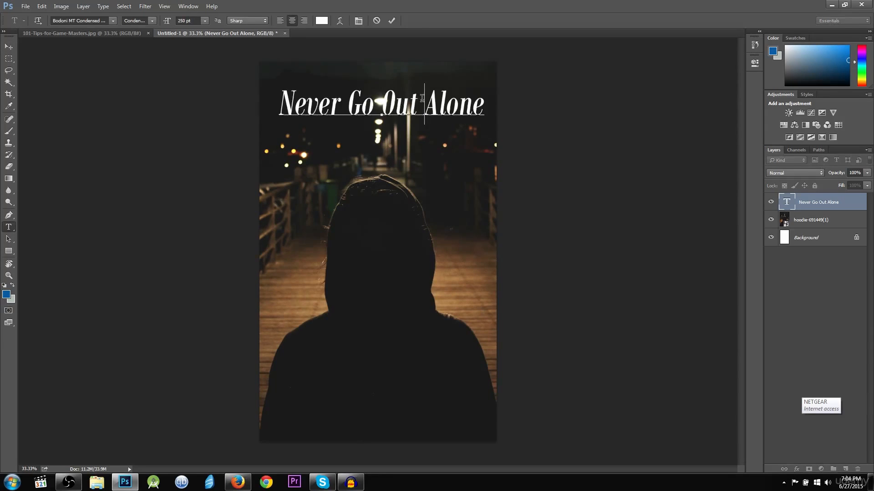
key(ctrl+Return)
key(Return)
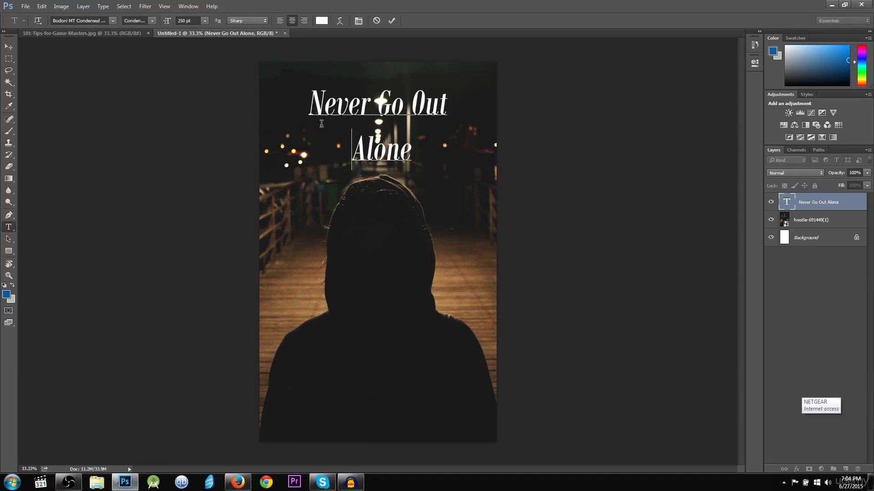
mouse_move(309, 104)
mouse_down()
mouse_move(453, 107)
mouse_move(307, 107)
mouse_up()
click(450, 107)
Set the whole title to 350 pt and move it slightly down on the cover
key(ctrl+a)
click(199, 21)
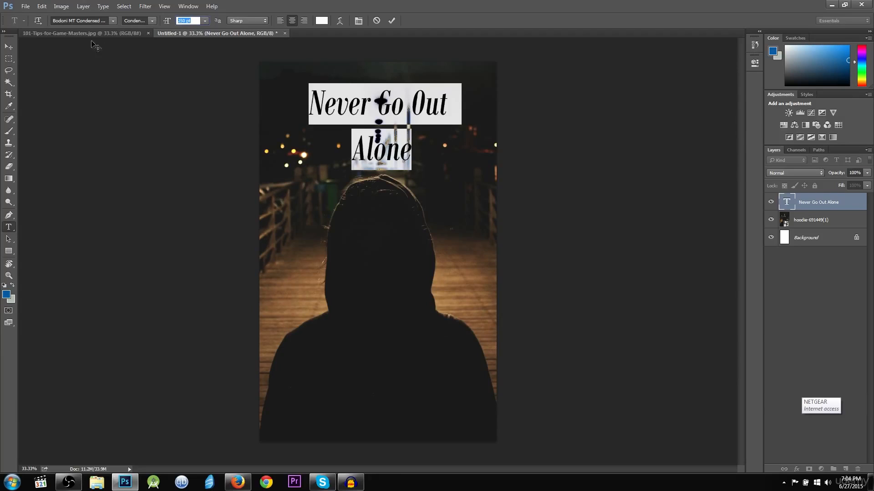
text(300)
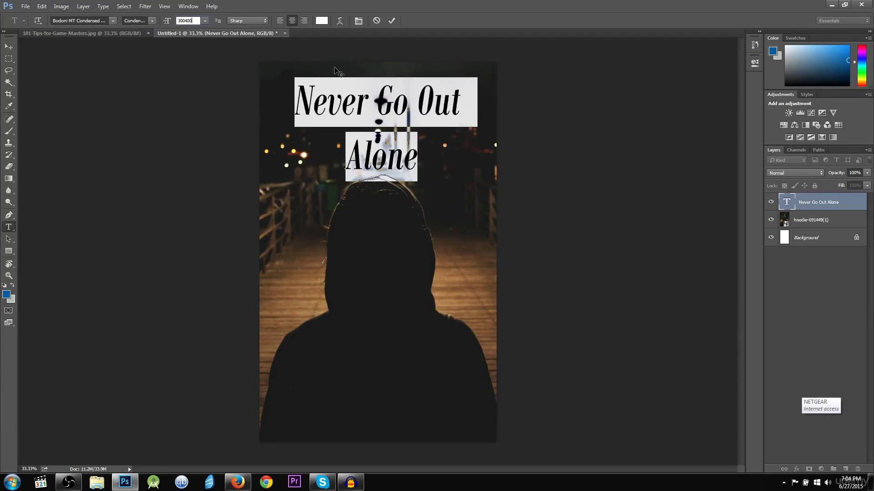
text(400)
key(Return)
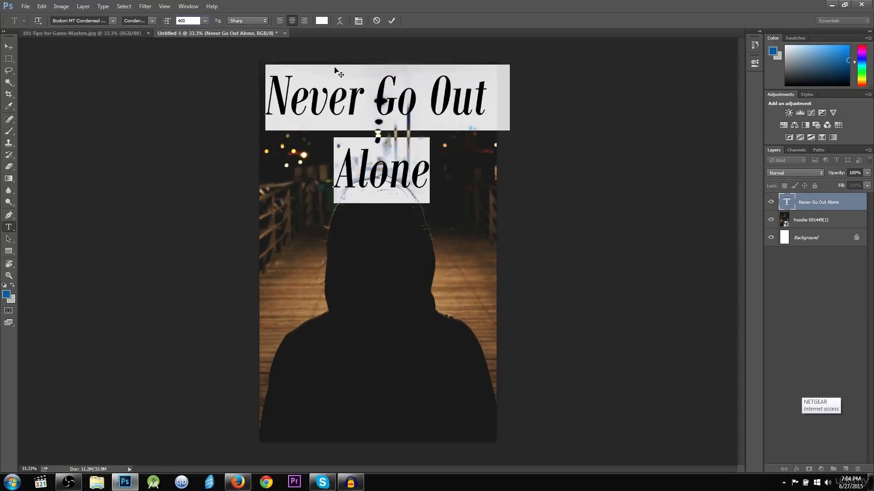
text(350)
key(Return)
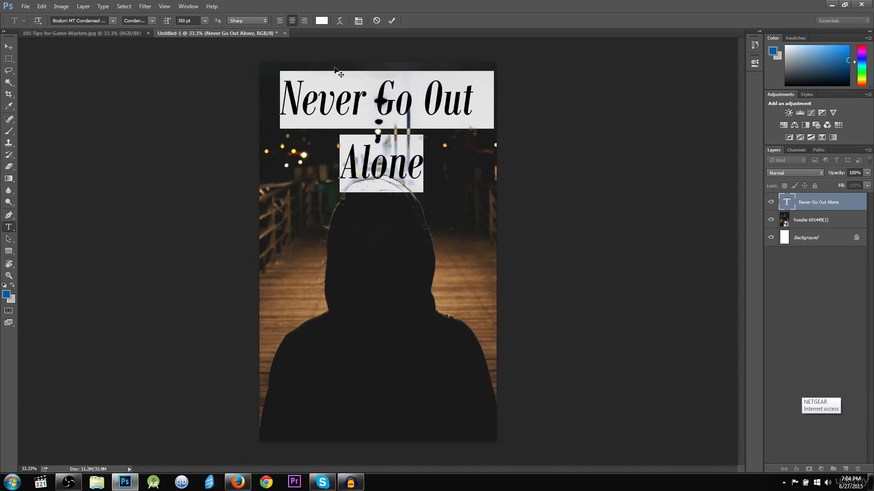
click(16, 50)
drag(354, 102, 355, 123)
click(9, 227)
key(Return)
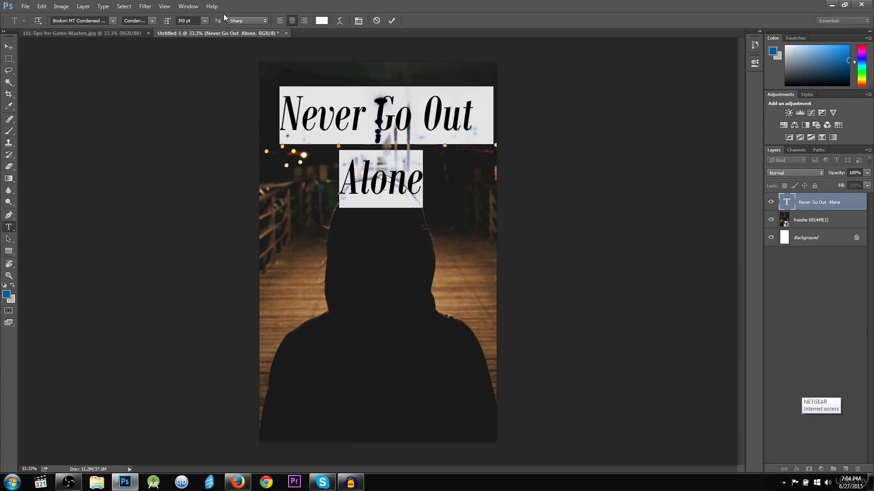
Preview typefaces from the font list on the title, then apply Chiller Regular
click(112, 21)
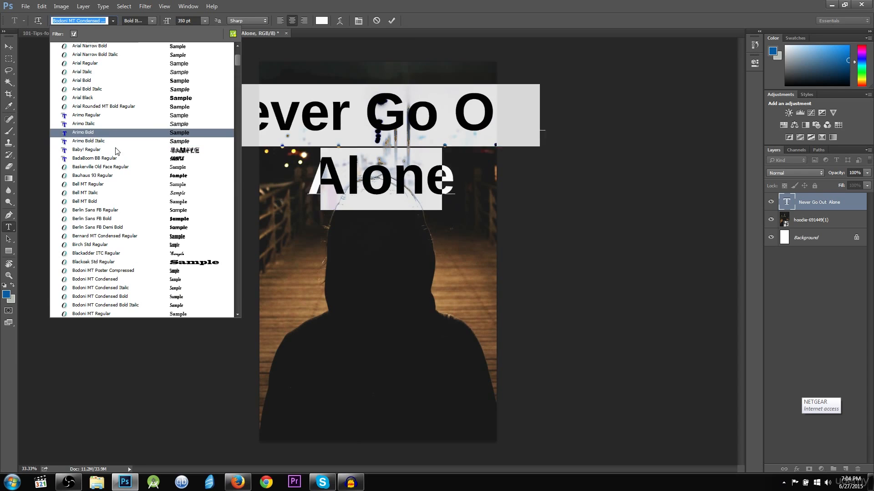
scroll(132, 191, down, 5)
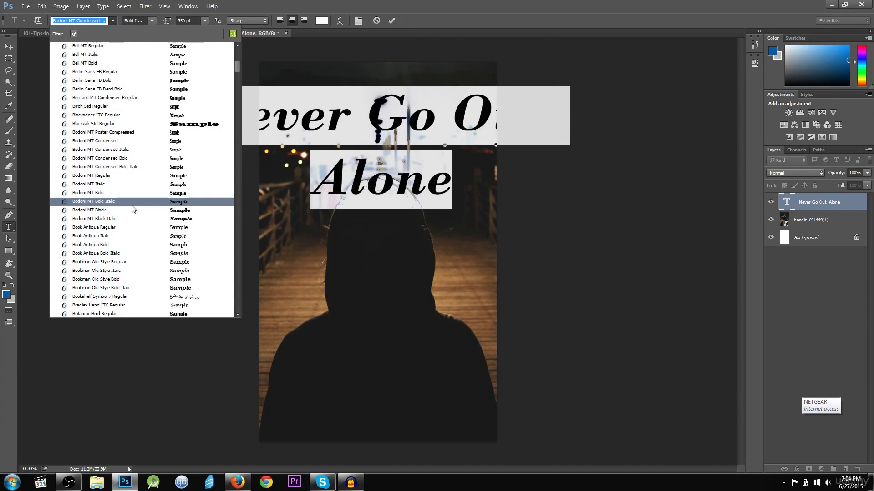
scroll(132, 210, down, 5)
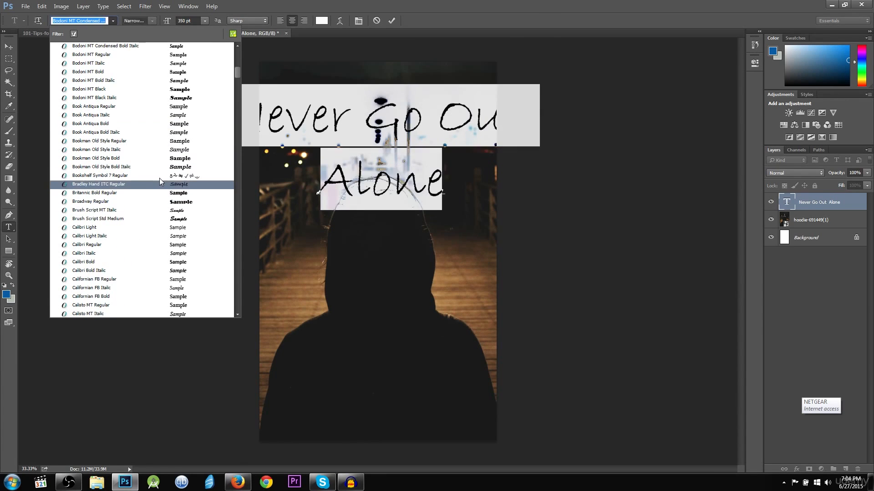
scroll(159, 180, down, 4)
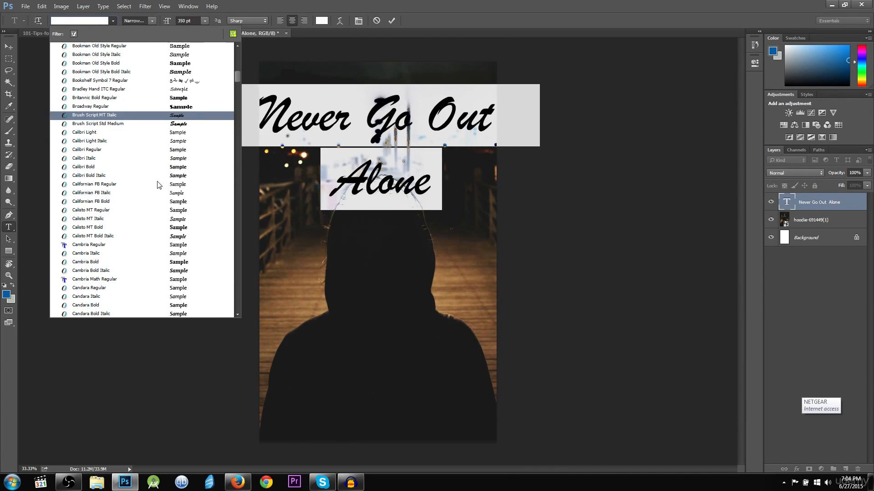
scroll(156, 181, down, 4)
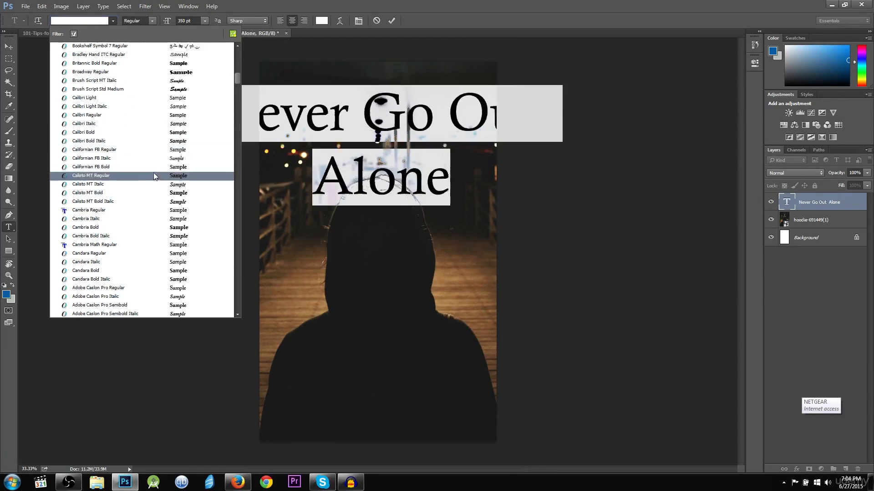
scroll(154, 171, down, 1)
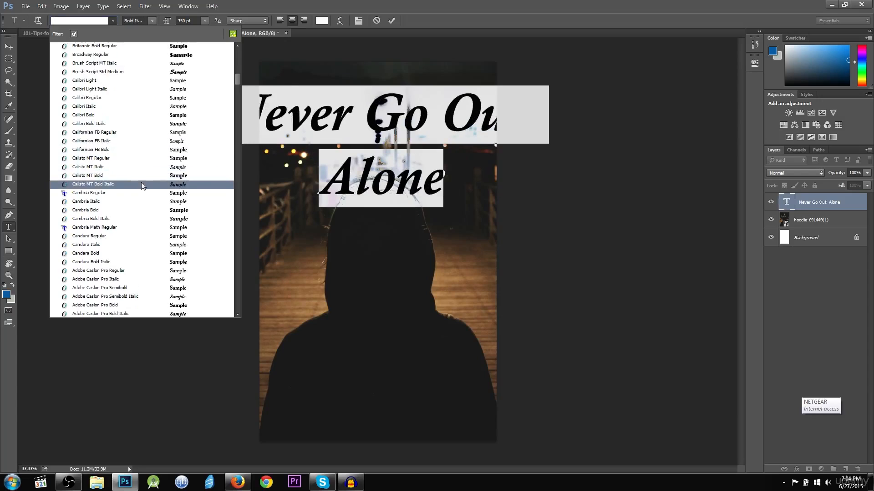
scroll(142, 185, down, 1)
scroll(142, 185, down, 4)
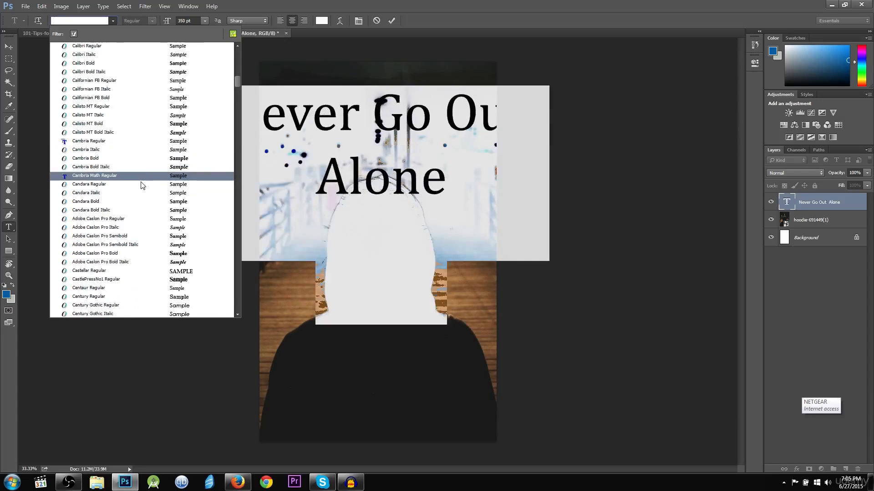
scroll(141, 185, down, 2)
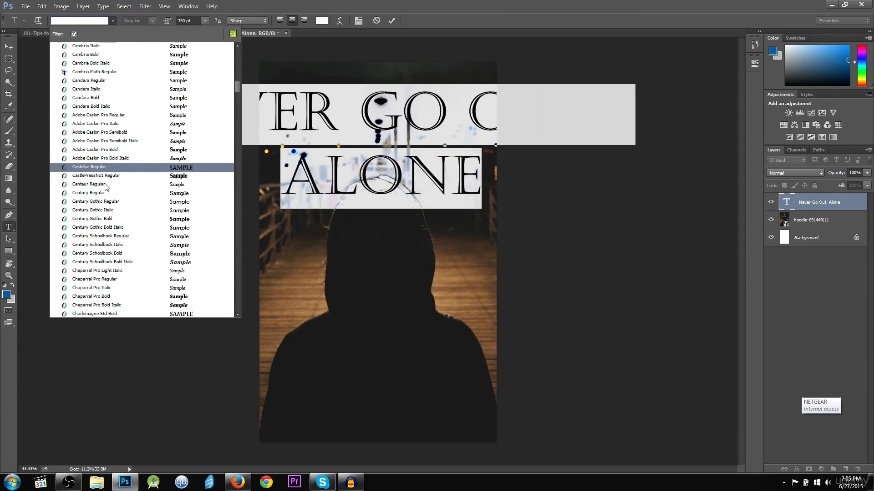
scroll(107, 182, down, 2)
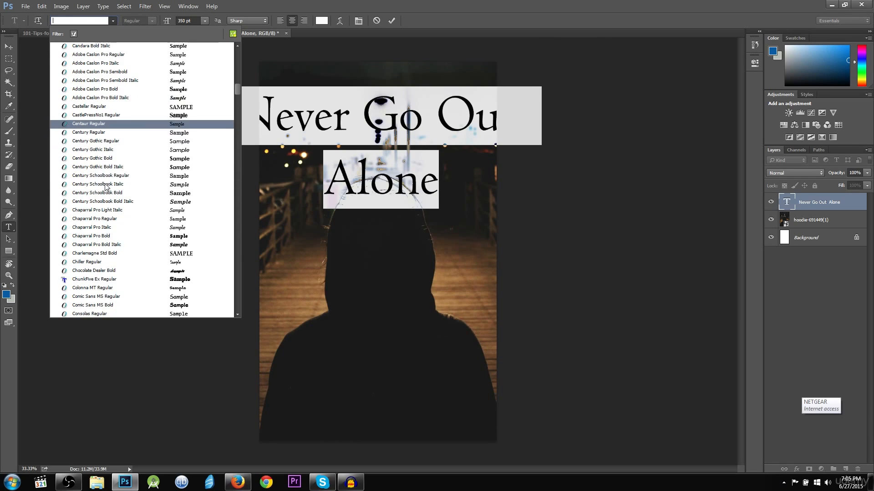
scroll(111, 167, down, 1)
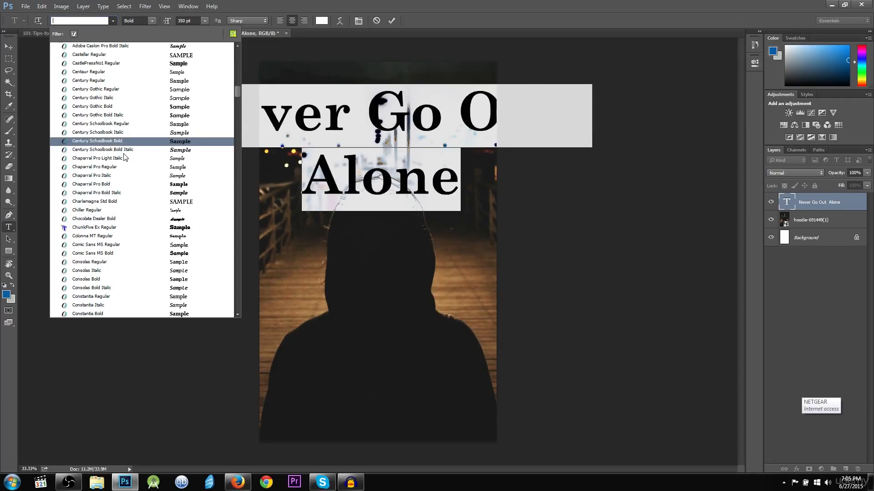
key(Down)
key(Down)
key(Down)
key(Down)
key(Down)
key(Down)
key(Down)
key(Down)
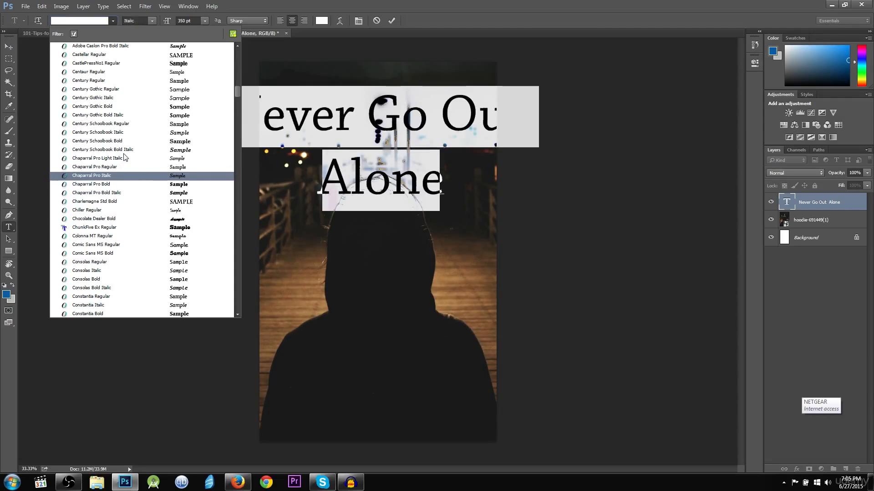
key(Down)
key(Down)
key(Up)
key(Up)
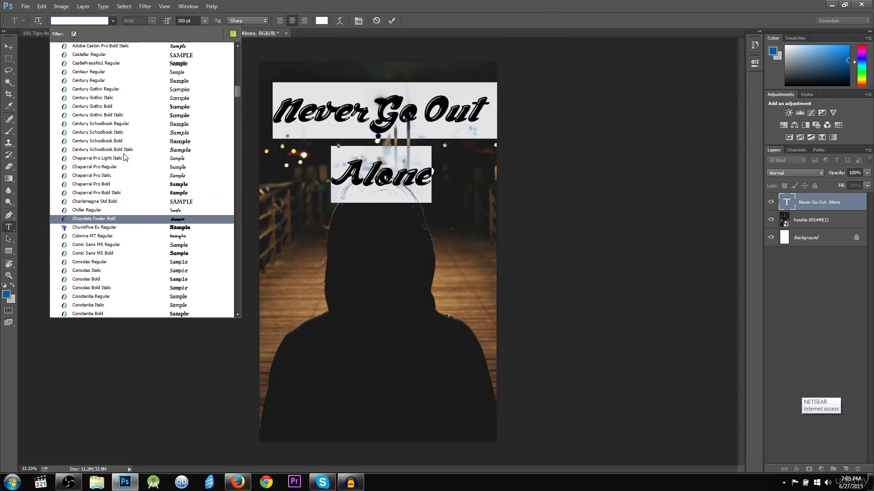
key(Up)
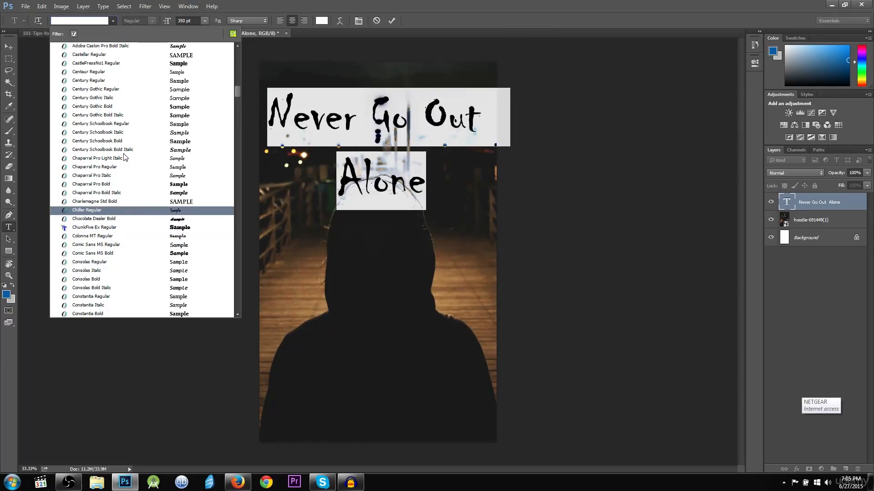
key(Return)
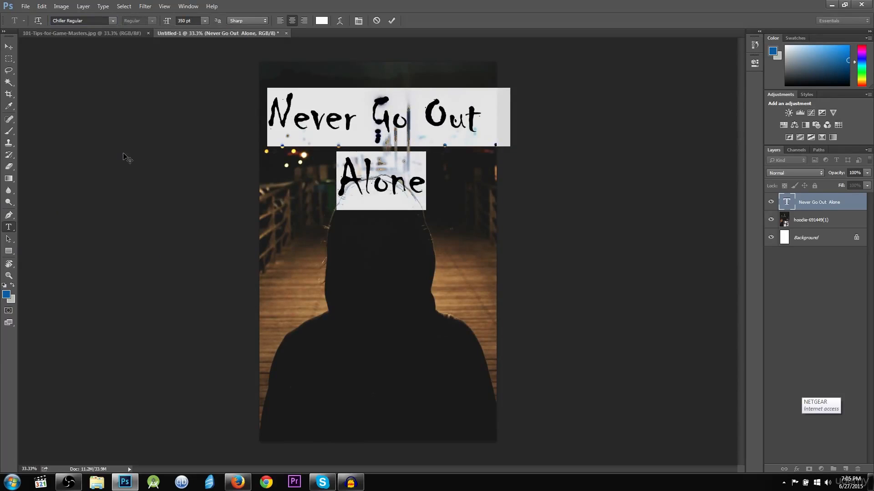
Move the title's line break so it reads 'Never Go' over 'Out Alone'
click(415, 134)
drag(285, 112, 258, 110)
click(426, 200)
click(342, 120)
click(406, 182)
click(292, 110)
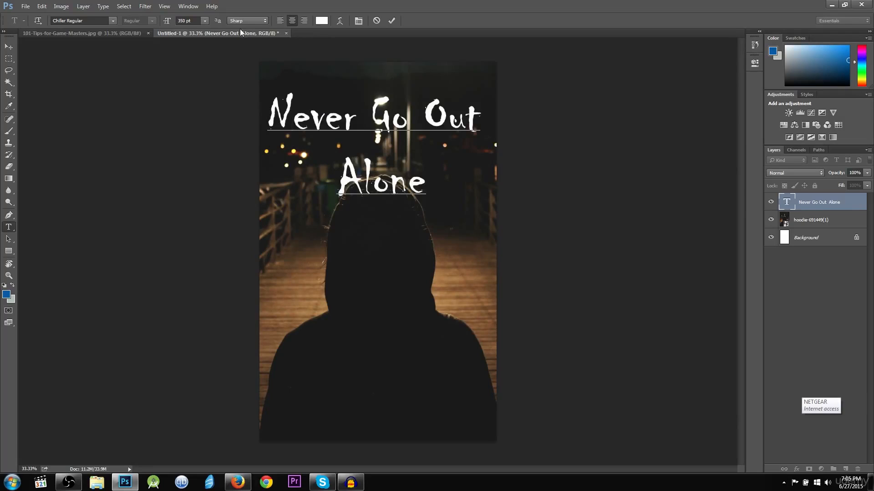
click(424, 120)
key(Return)
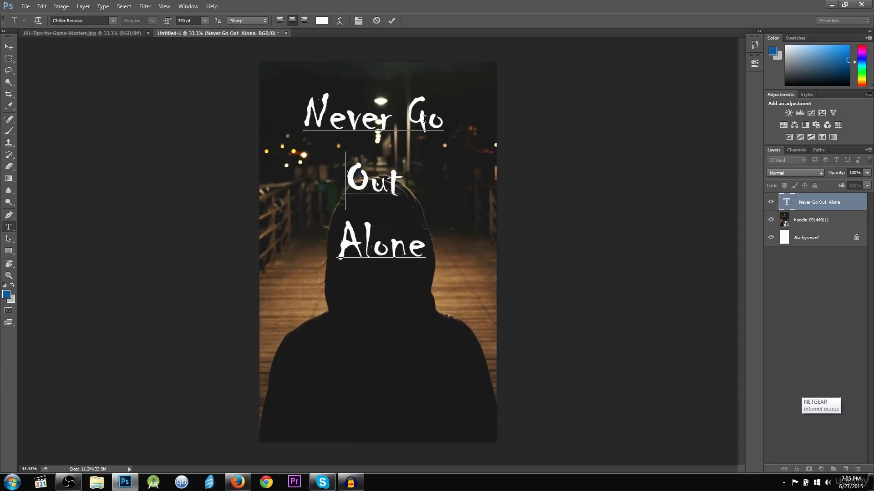
key(Down)
key(BackSpace)
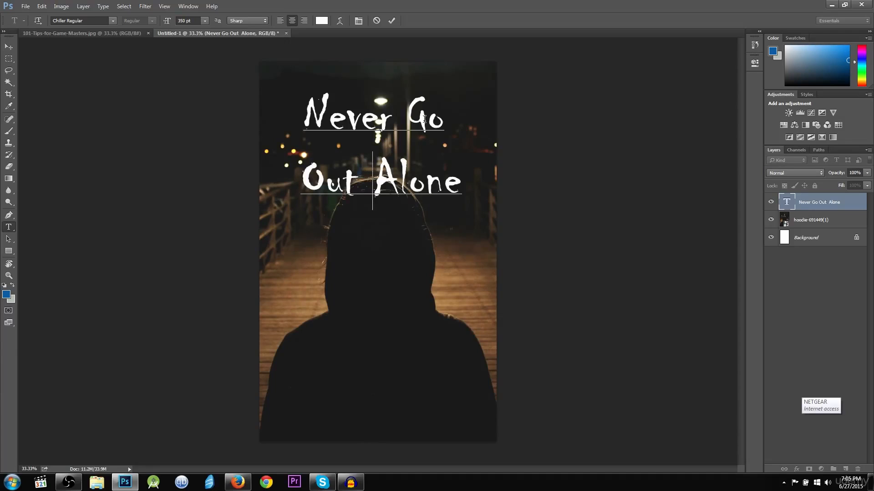
text(\)
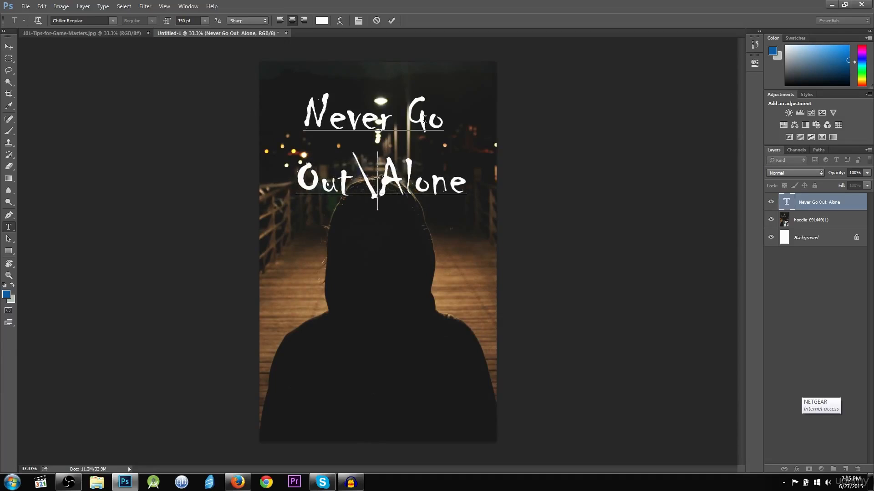
key(BackSpace)
click(390, 21)
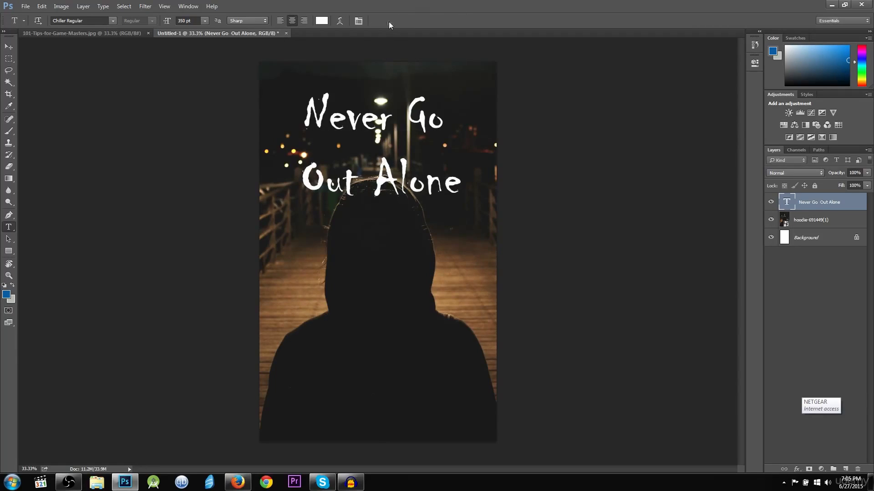
Enlarge the whole title to 400 pt
click(342, 115)
key(ctrl+a)
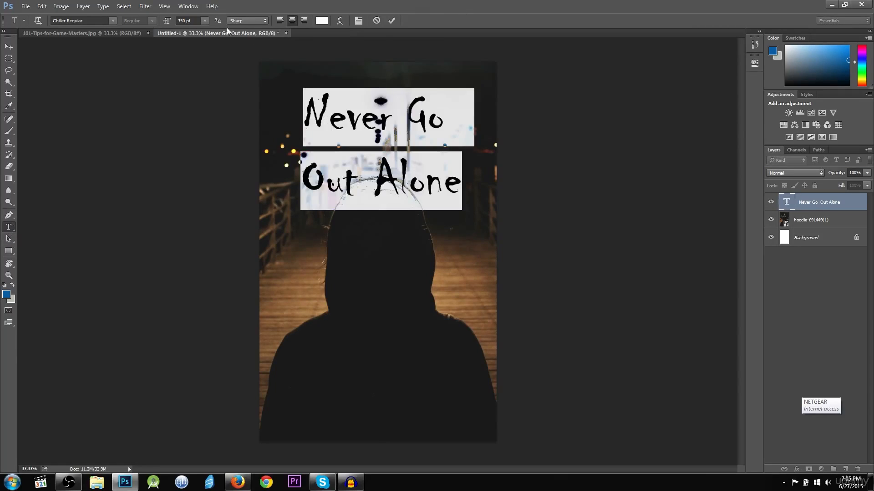
text(400)
key(Return)
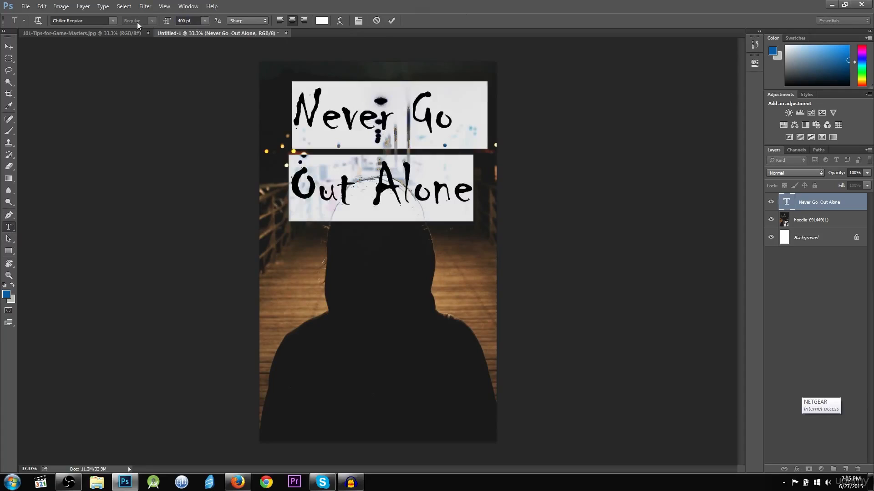
click(9, 46)
Drag the title down to mid-image, across the hooded figure's shoulders and back
mouse_move(430, 129)
mouse_down()
mouse_move(422, 187)
mouse_move(429, 119)
mouse_move(430, 353)
mouse_move(440, 298)
mouse_move(434, 109)
mouse_move(441, 147)
mouse_move(433, 142)
mouse_up()
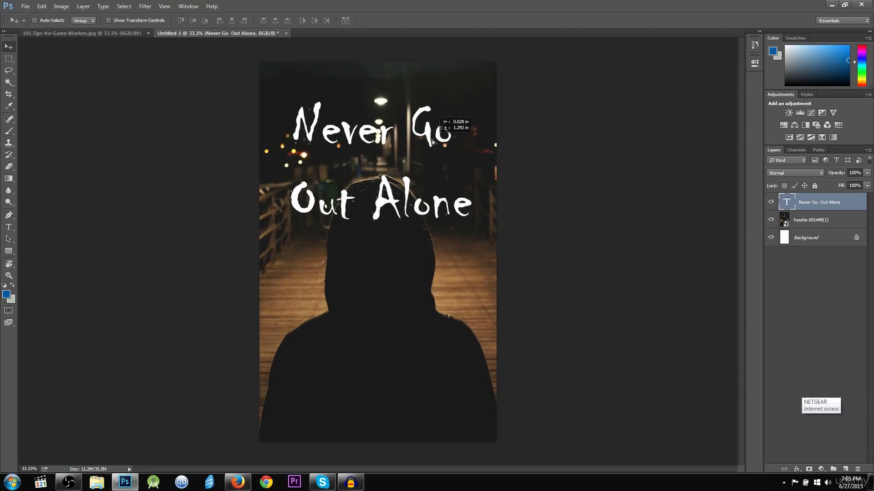
drag(433, 142, 434, 287)
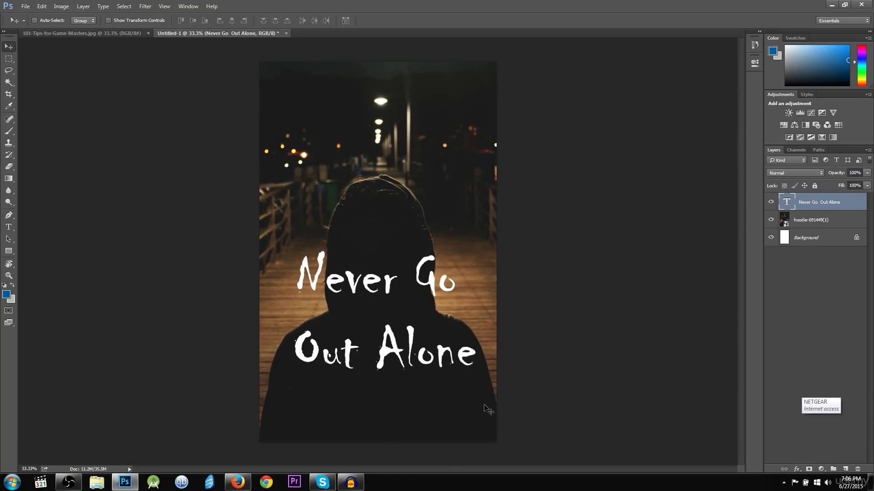
Add a drop shadow to the title layer, entering 20 in its settings
double_click(857, 206)
click(533, 187)
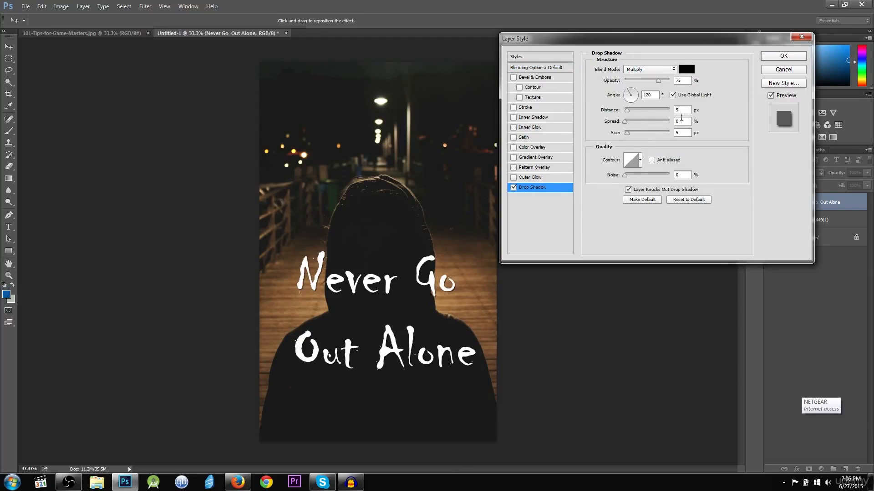
text(20)
click(785, 56)
Raise the title's drop shadow distance from 5 to 7 px
double_click(858, 203)
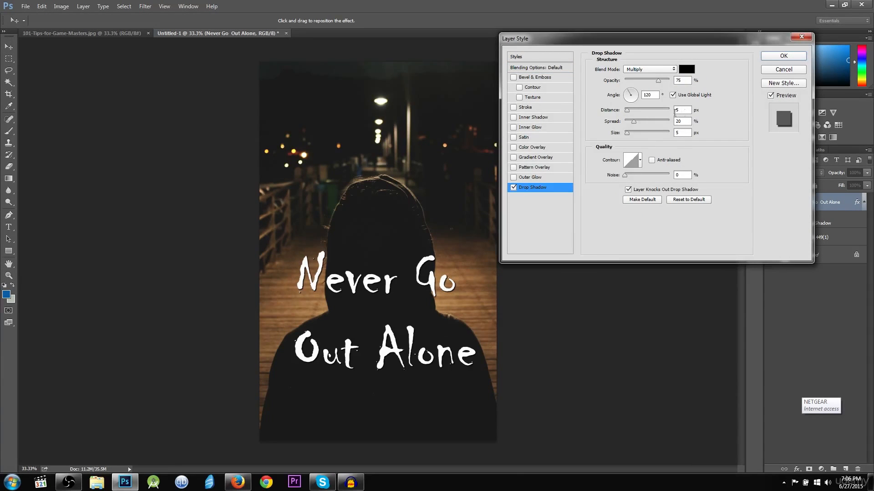
drag(627, 111, 634, 116)
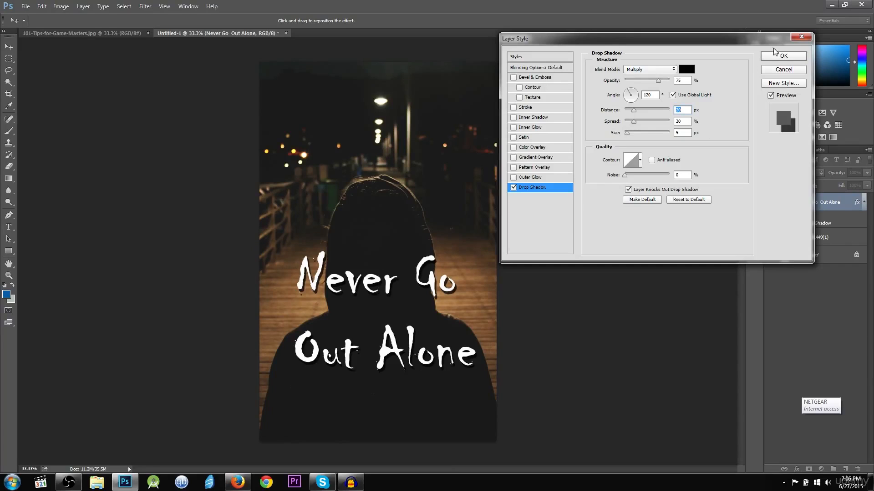
click(774, 52)
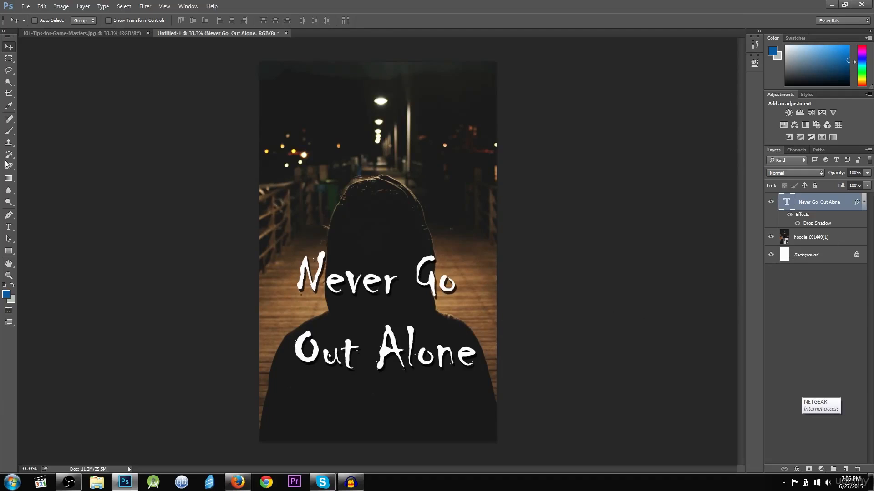
click(9, 227)
Type the author's name near the bottom of the cover and move it fully onto the canvas
click(291, 91)
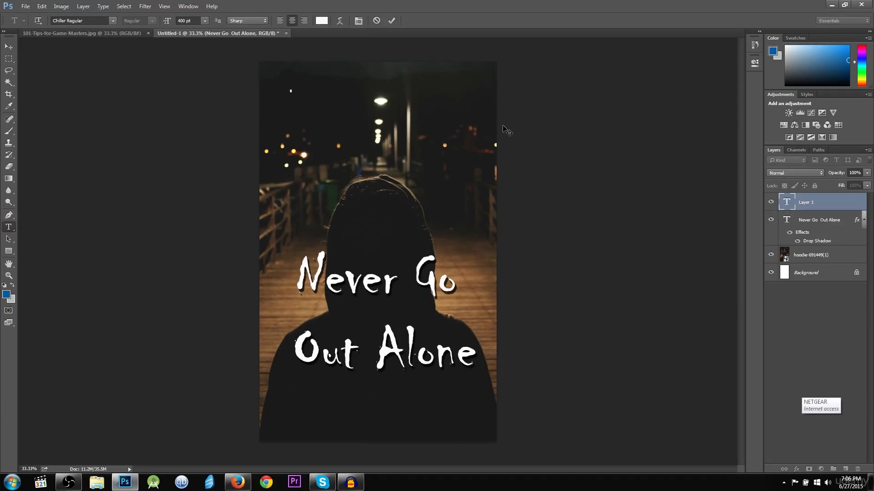
click(375, 21)
click(307, 411)
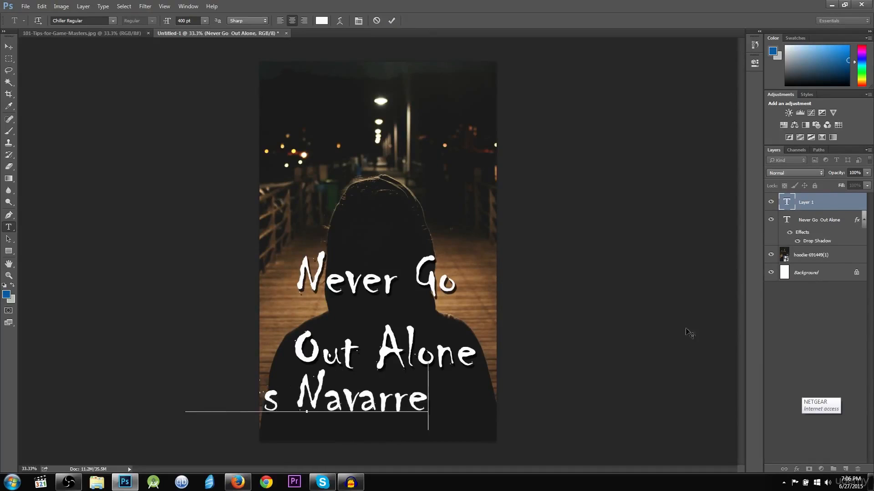
key(ctrl+a)
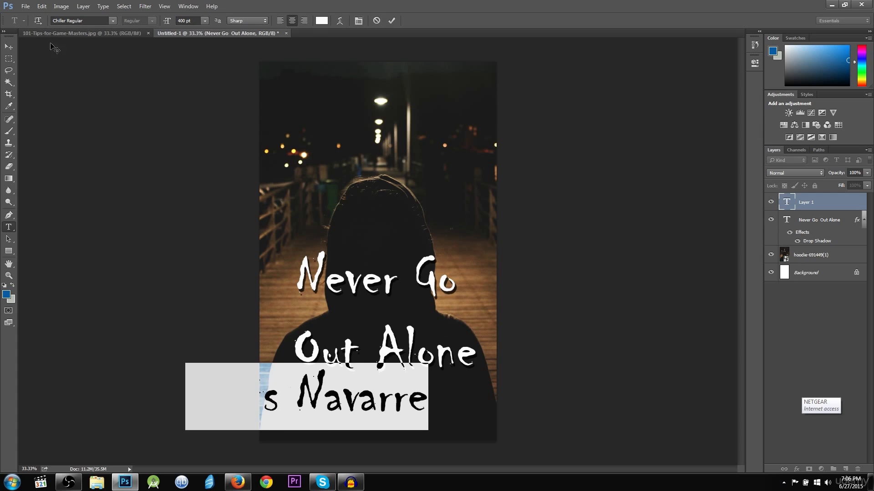
click(9, 47)
drag(344, 401, 407, 422)
Resize the author's name to 200 pt and centre it horizontally near the bottom
click(9, 227)
click(407, 423)
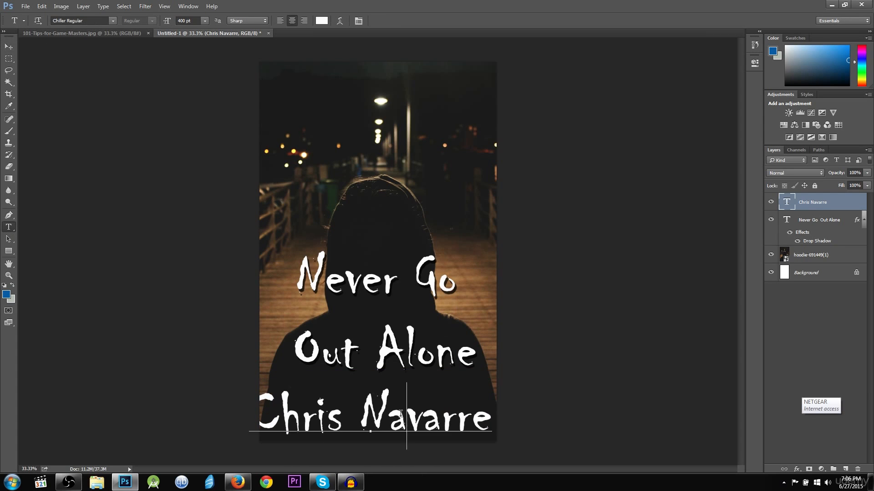
key(ctrl+a)
click(190, 21)
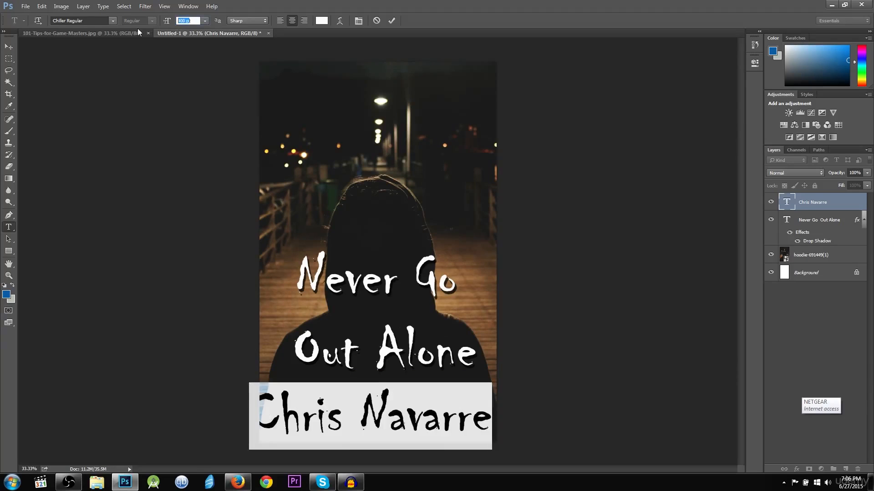
text(200)
key(Return)
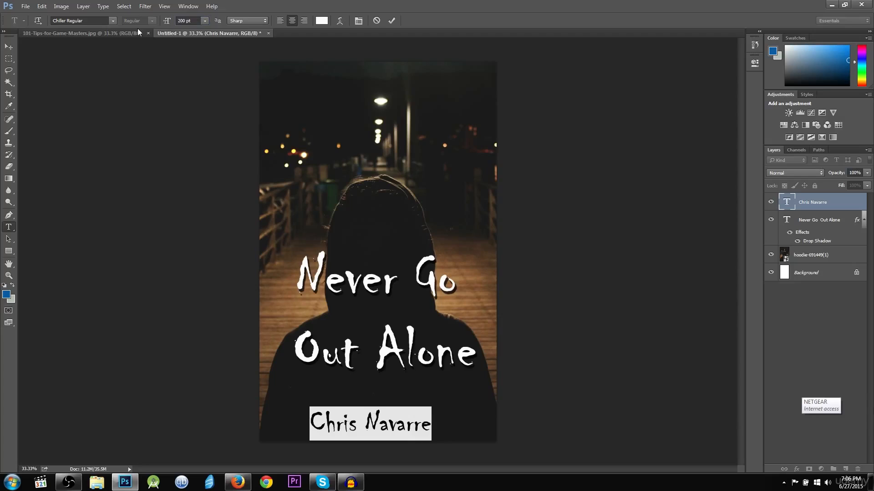
click(395, 22)
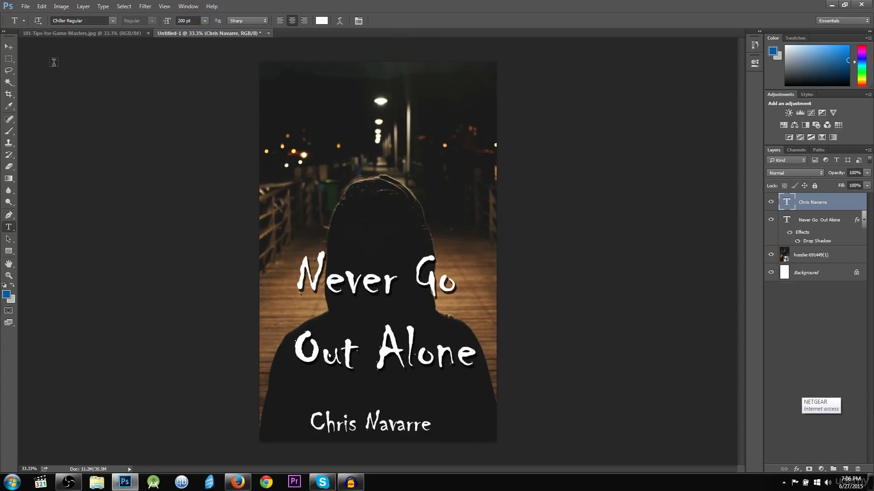
key(v)
drag(403, 425, 413, 426)
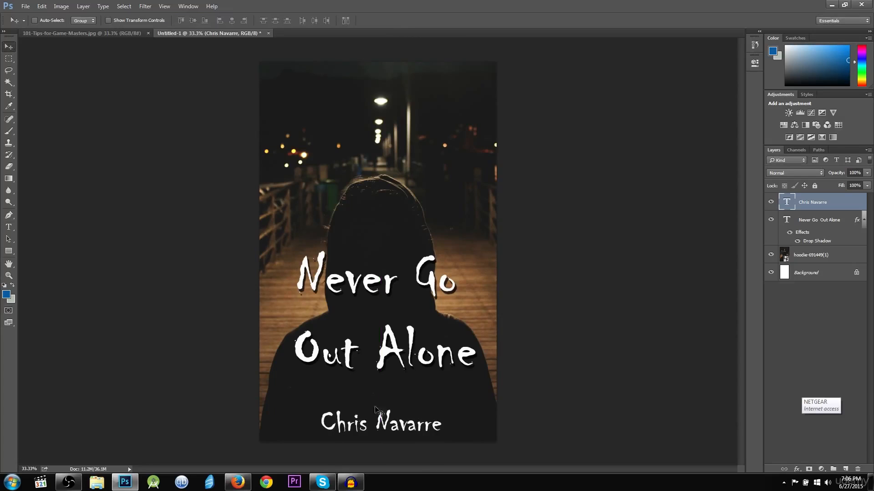
Move the 'Never Go Out Alone' title layer about 320 px higher, across the figure's shoulders
click(817, 226)
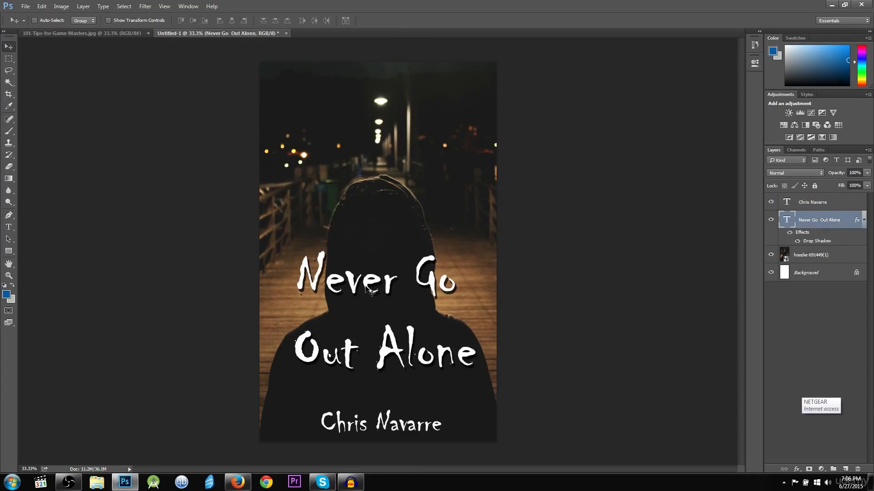
drag(386, 280, 385, 244)
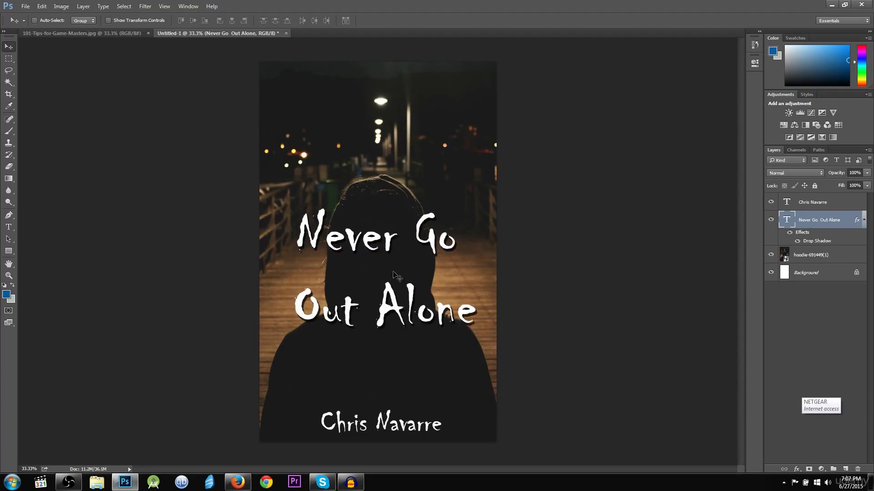
In the title's layer effects, try Outer Glow and a bubble Pattern Overlay, then remove both
double_click(857, 221)
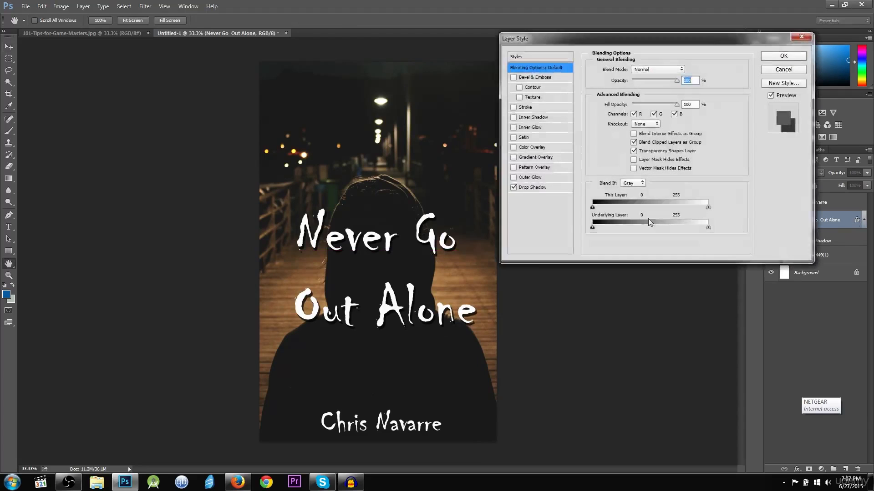
click(513, 177)
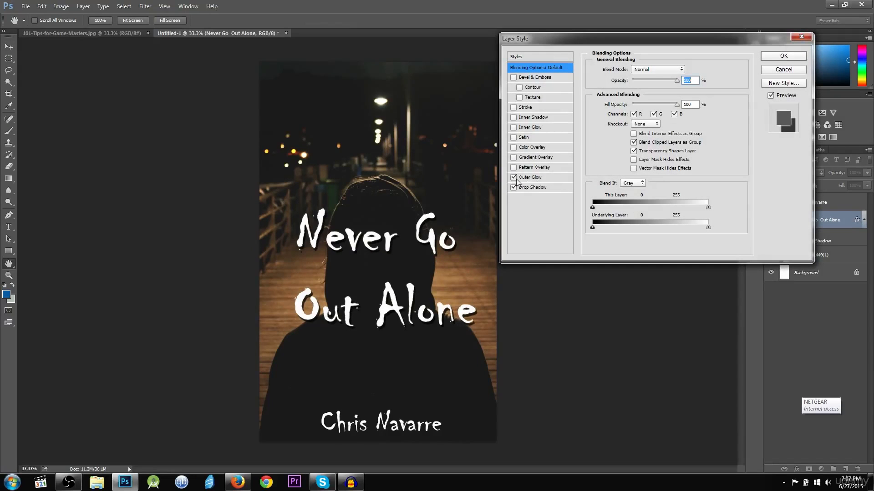
click(514, 178)
click(514, 177)
click(514, 178)
click(519, 169)
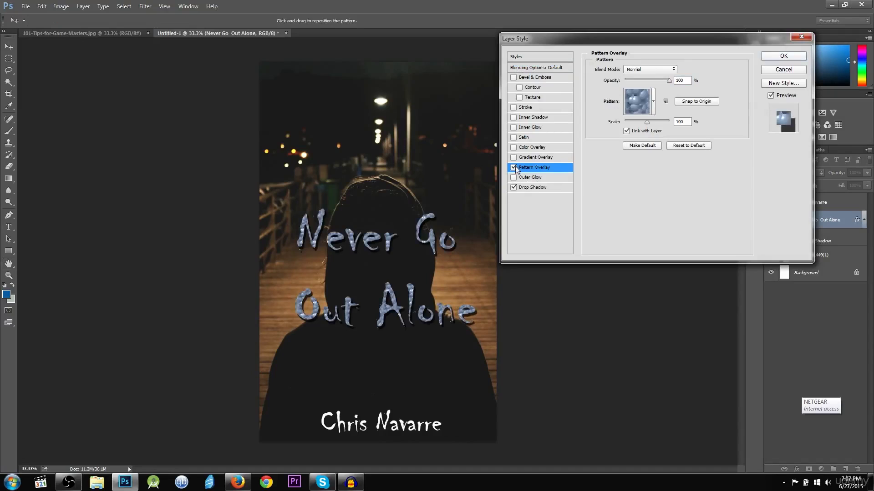
click(514, 167)
Add a Gradient Overlay to the title with its left stop set to light grey cbcbcb
click(514, 157)
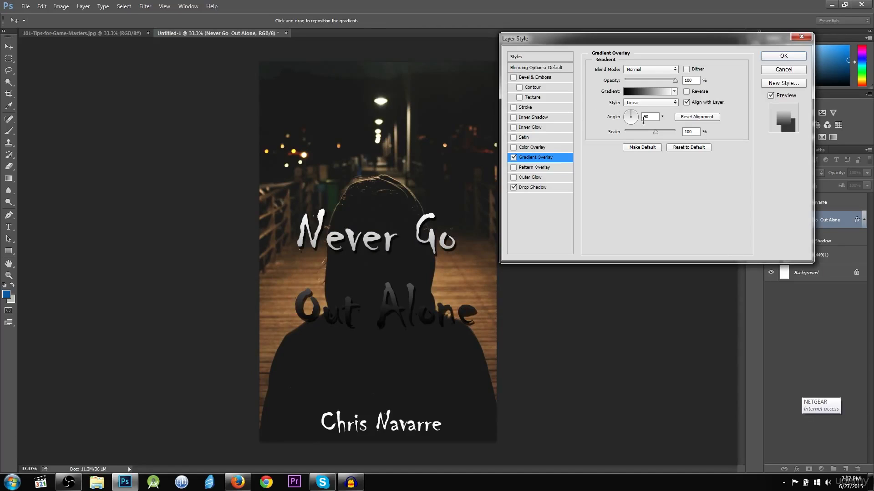
drag(633, 117, 629, 119)
click(656, 91)
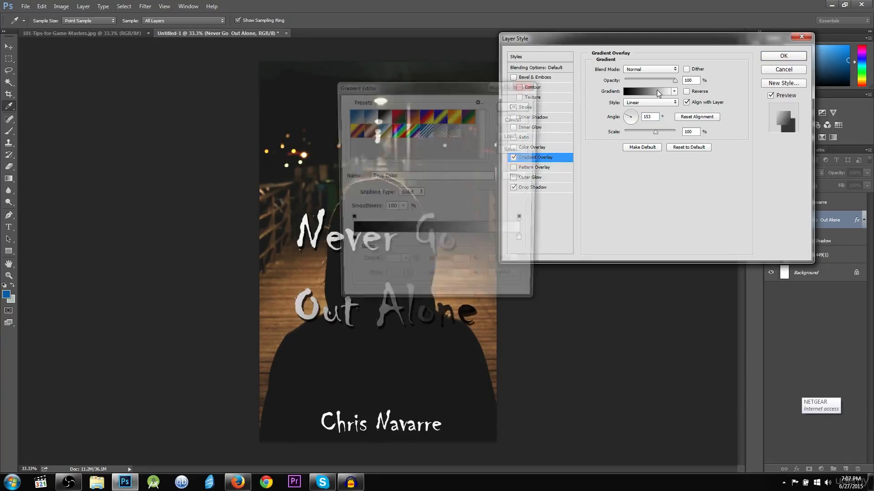
click(348, 221)
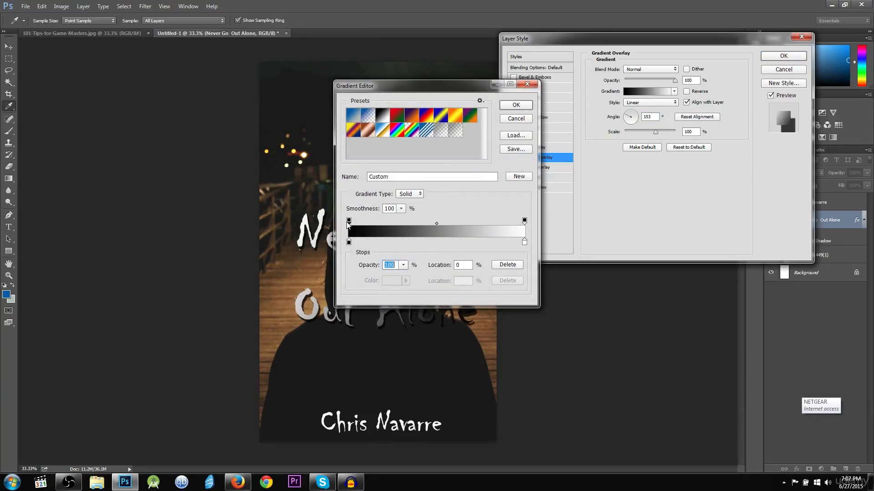
double_click(349, 242)
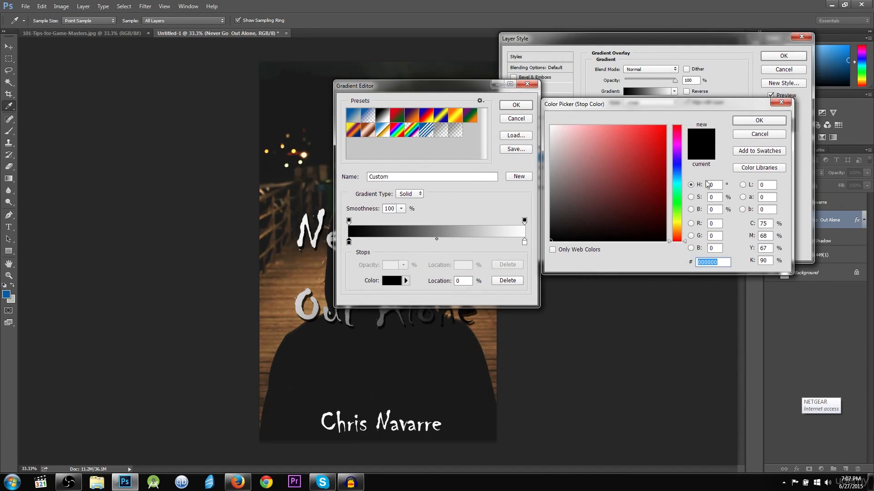
click(759, 135)
click(397, 281)
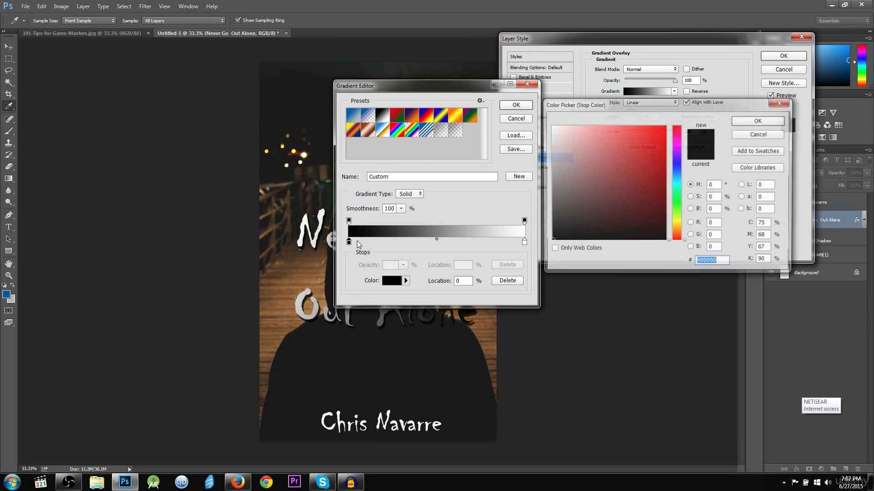
text(cbcbcb)
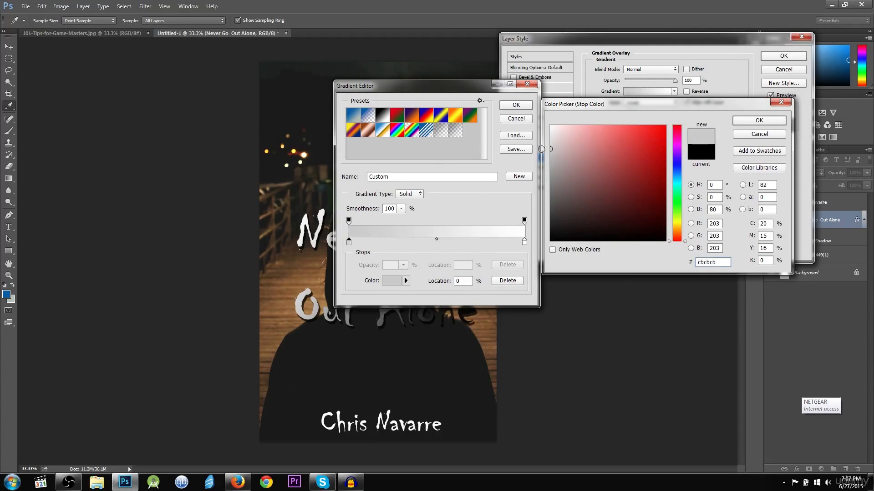
click(747, 122)
click(516, 104)
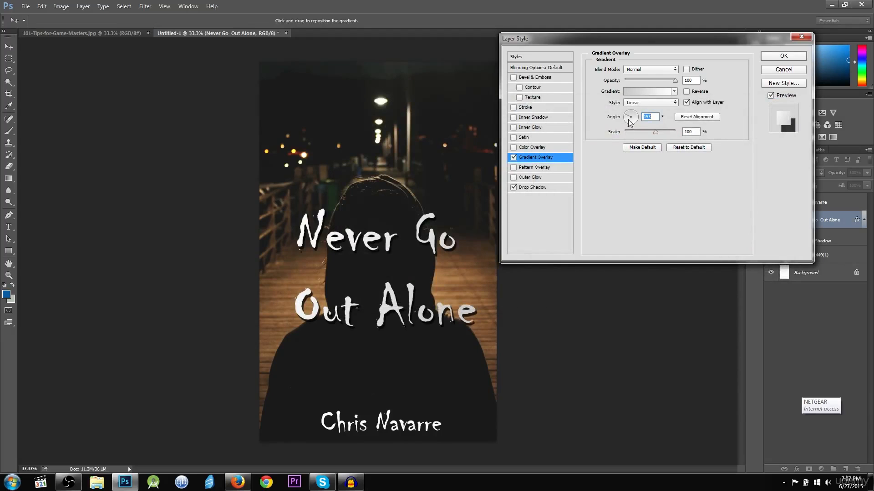
Adjust the title's gradient angle and apply the layer style
drag(629, 122, 625, 121)
drag(626, 121, 632, 116)
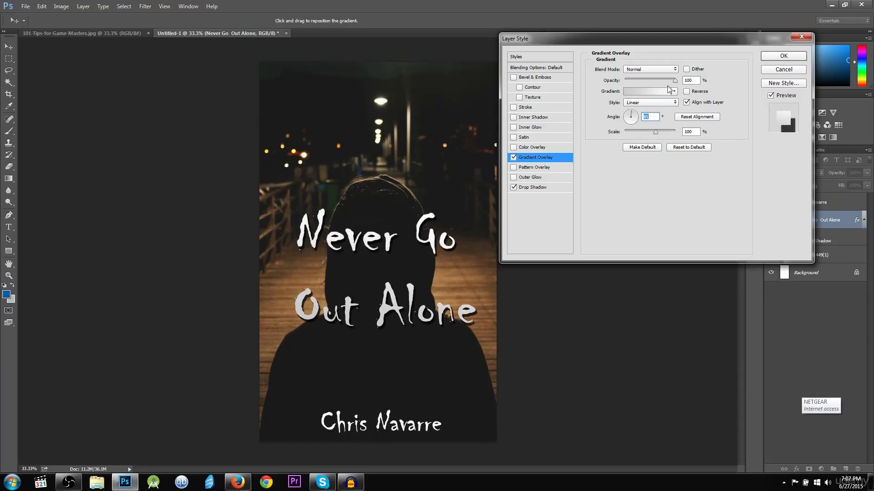
click(775, 56)
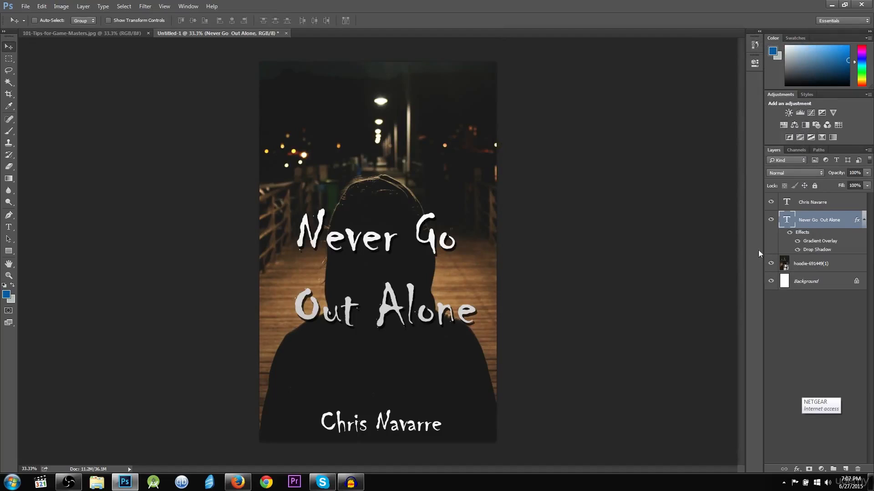
click(844, 328)
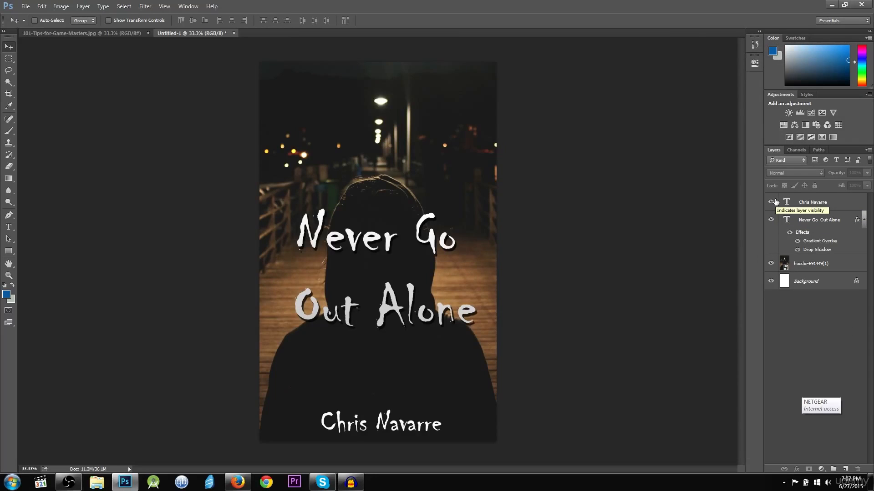
click(823, 220)
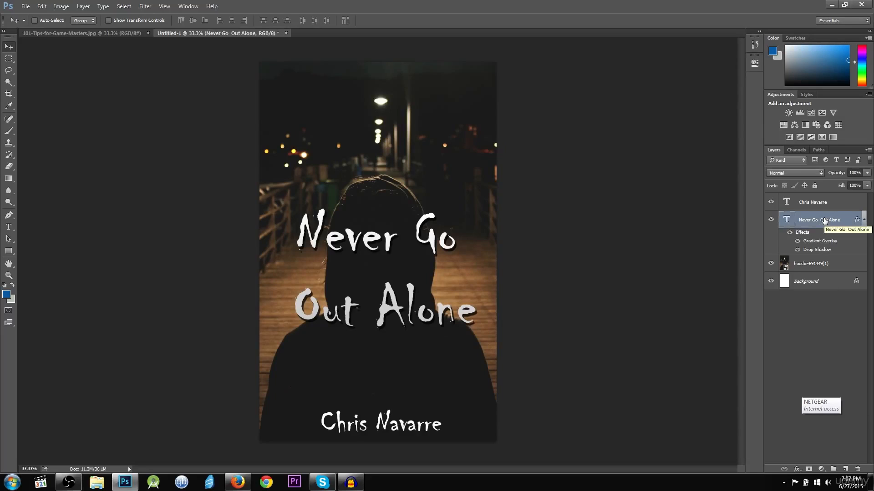
click(806, 324)
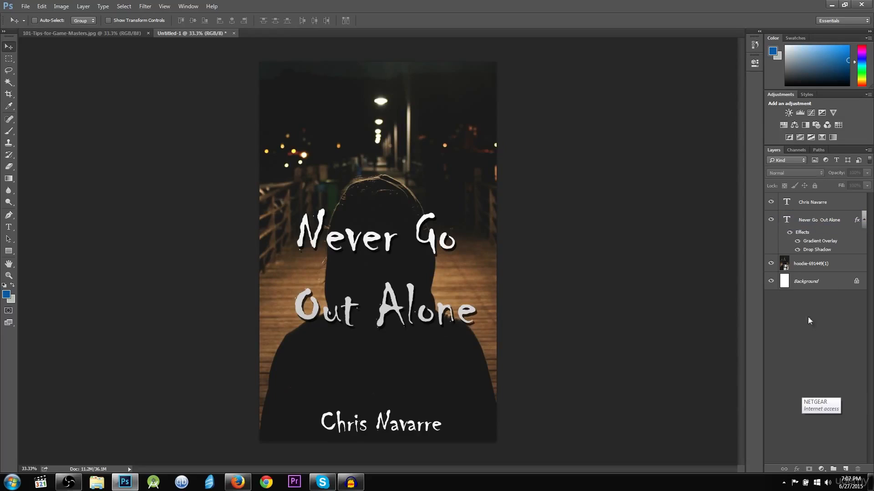
click(829, 220)
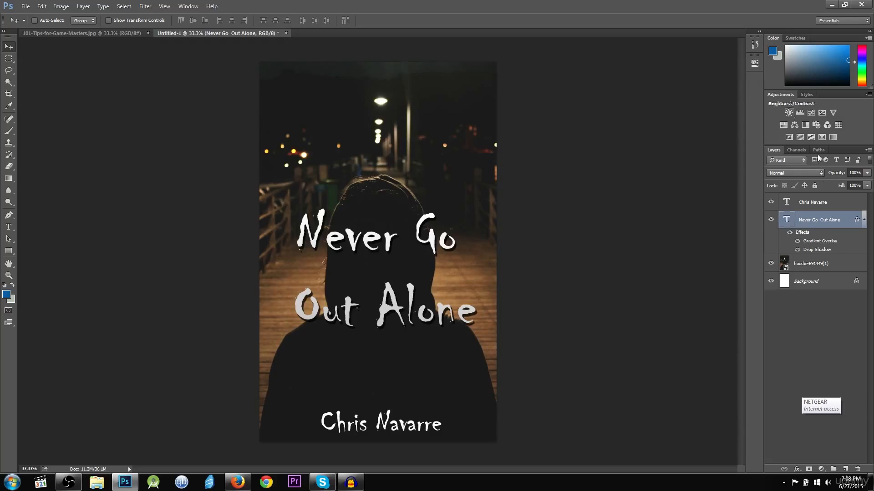
click(819, 264)
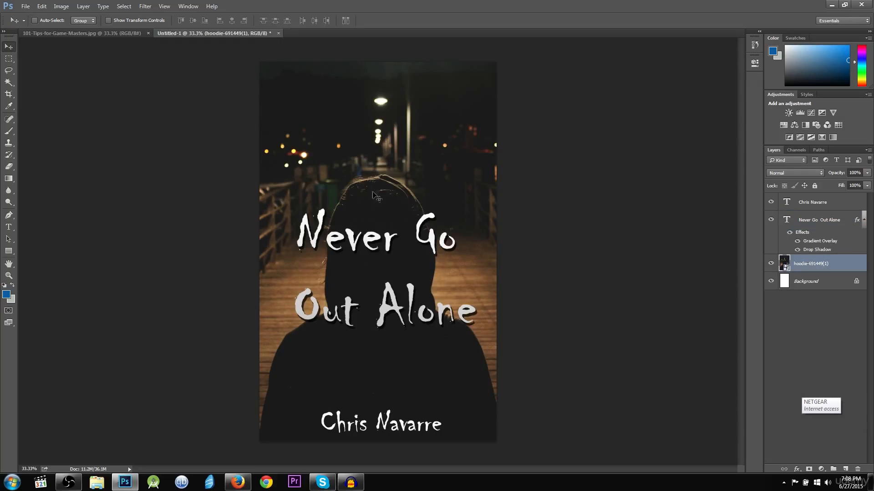